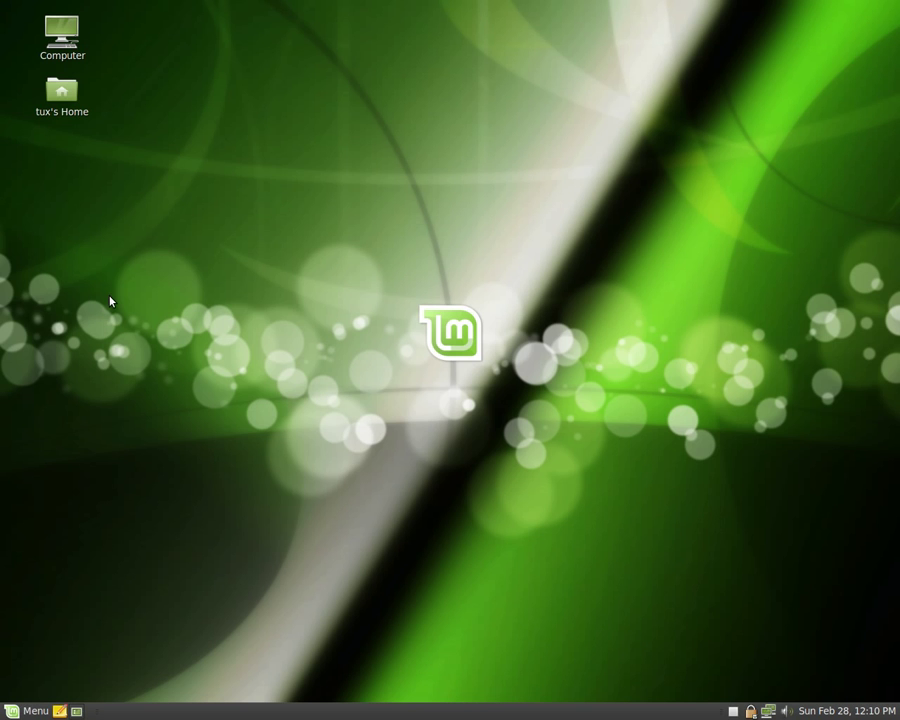
Step: Open the Mint main menu from the Menu button in the bottom-left panel
{"action": "left_click", "coordinate": [31, 711]}
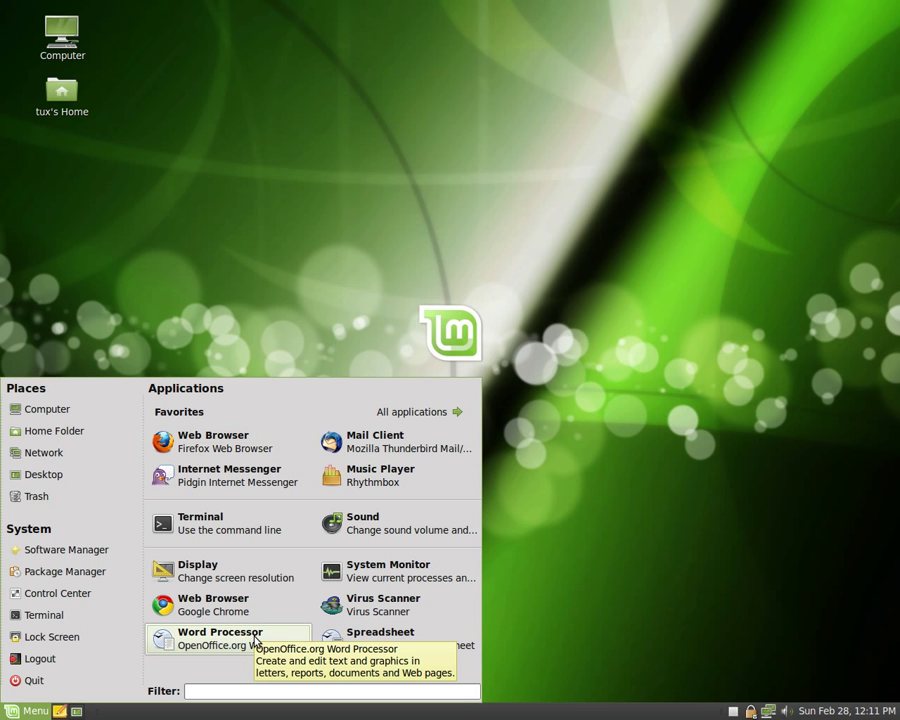
Step: Switch the menu to All applications and browse the categories down to Internet
{"action": "left_click", "coordinate": [386, 418]}
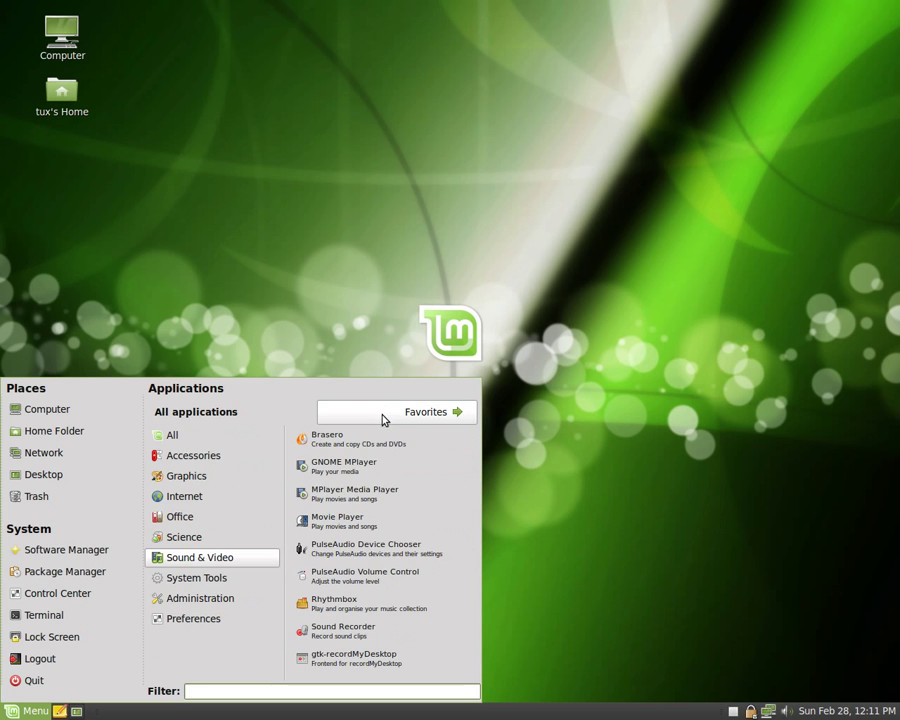
{"action": "mouse_move", "coordinate": [242, 445]}
{"action": "mouse_move", "coordinate": [231, 479]}
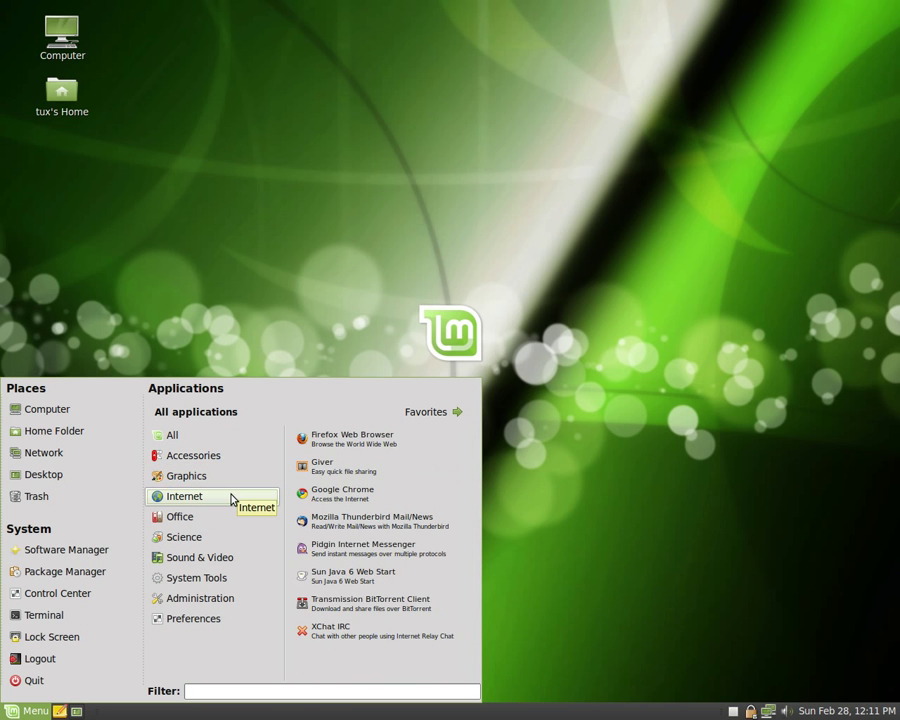
{"action": "mouse_move", "coordinate": [226, 539]}
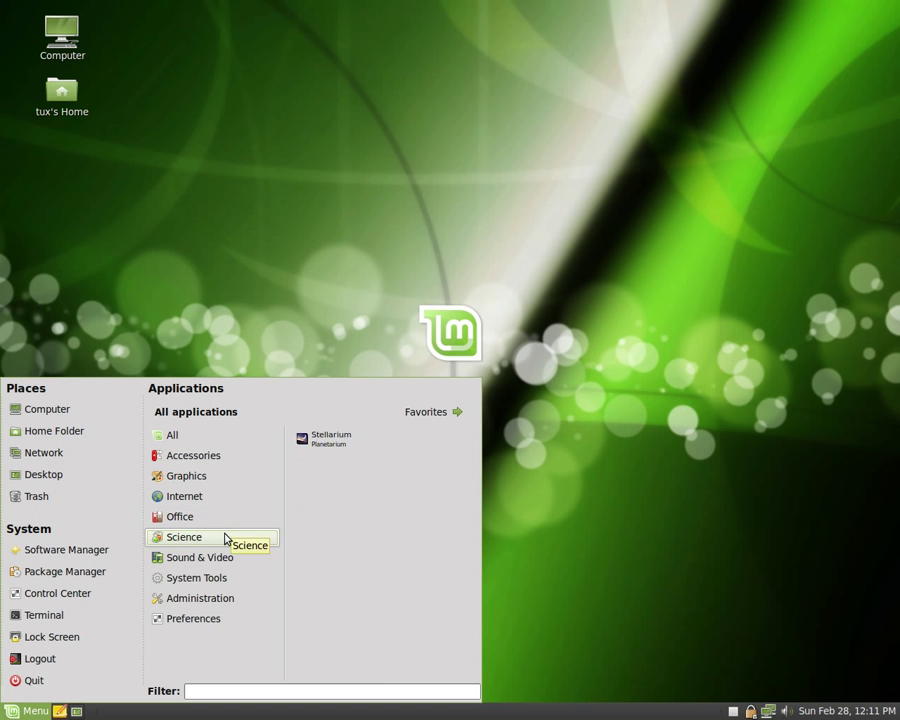
{"action": "mouse_move", "coordinate": [225, 627]}
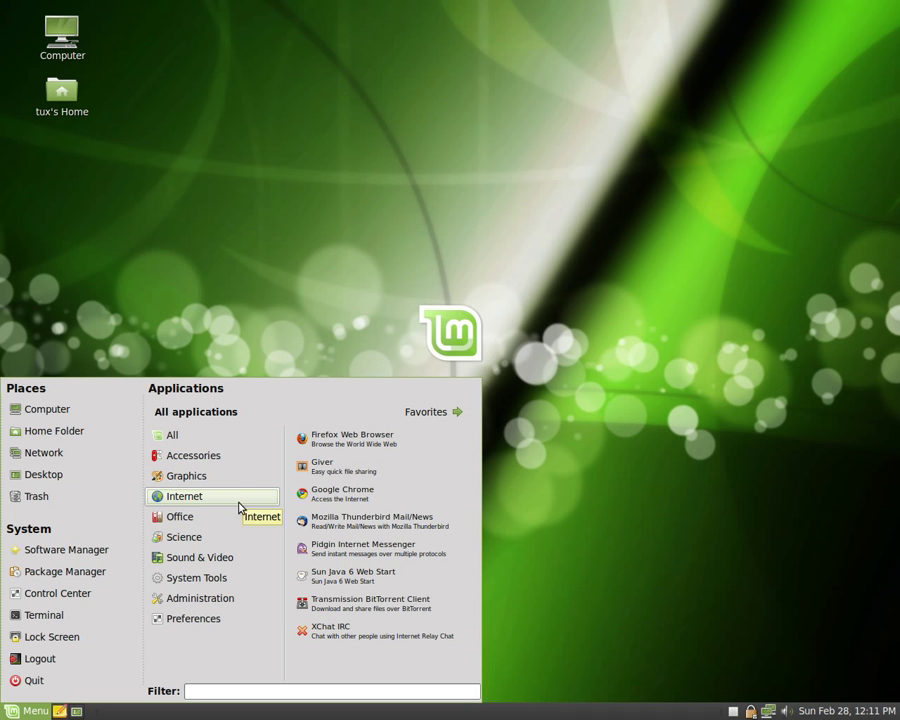
Step: Remove Google Chrome from the favourites and return to the Favorites list
{"action": "right_click", "coordinate": [352, 495]}
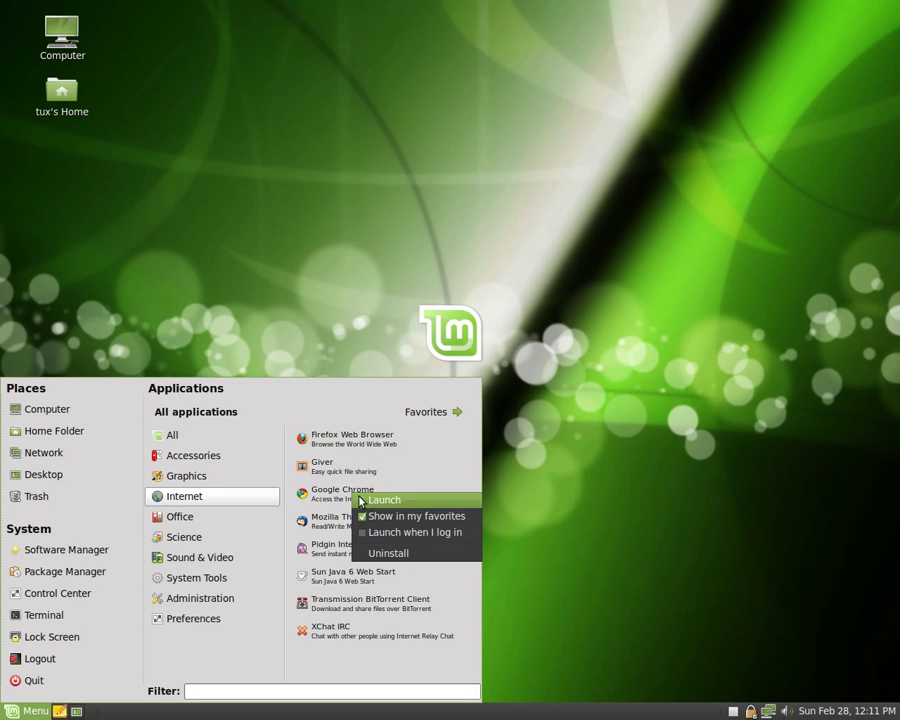
{"action": "left_click", "coordinate": [367, 518]}
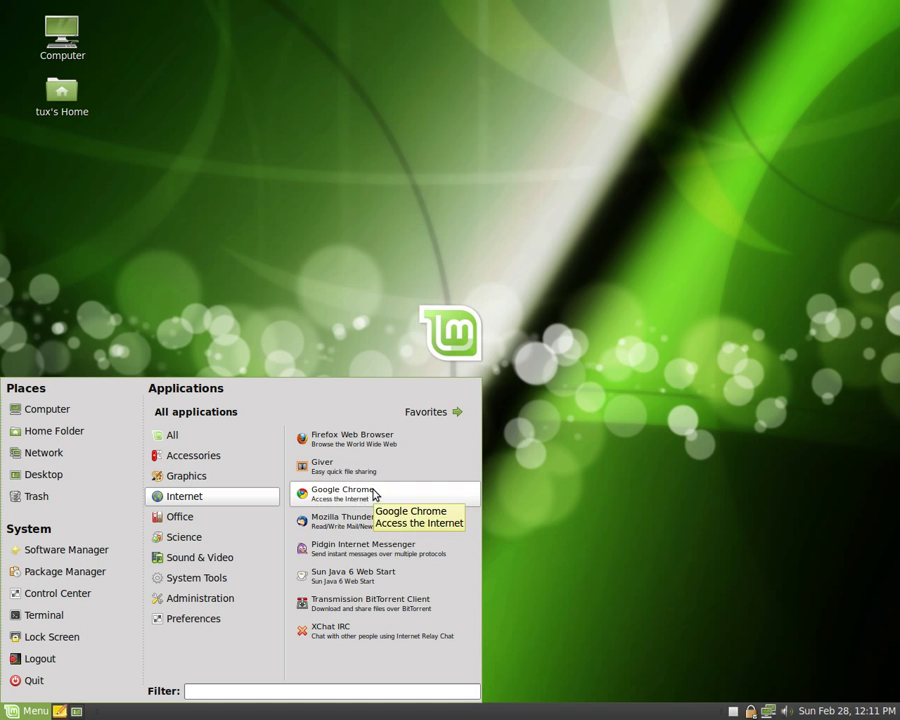
{"action": "left_click", "coordinate": [425, 413]}
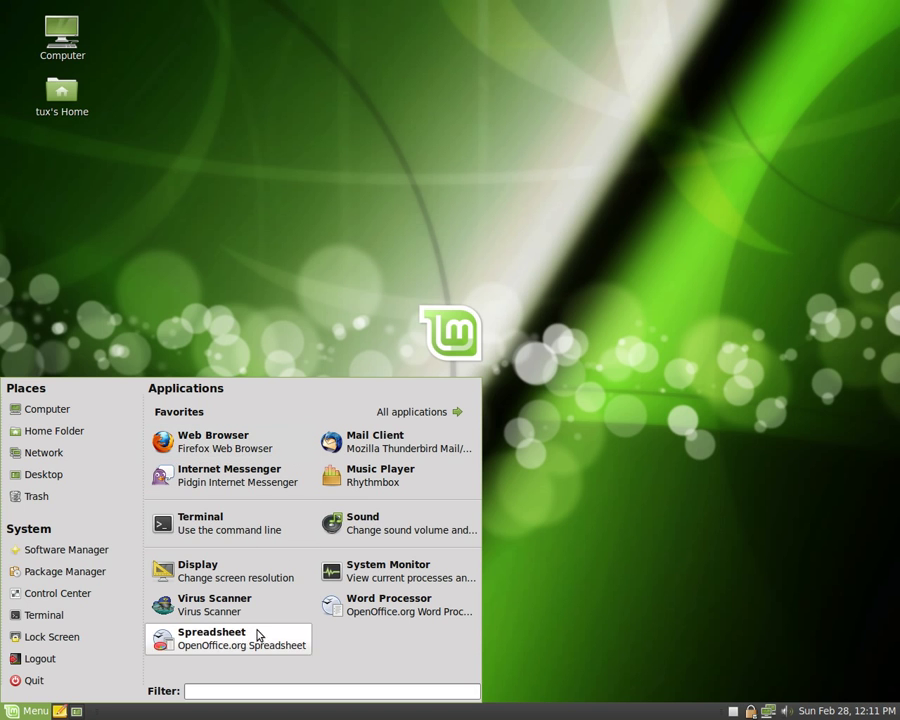
Step: Add Google Chrome back to favourites and move it into Virus Scanner's place
{"action": "left_click", "coordinate": [405, 418]}
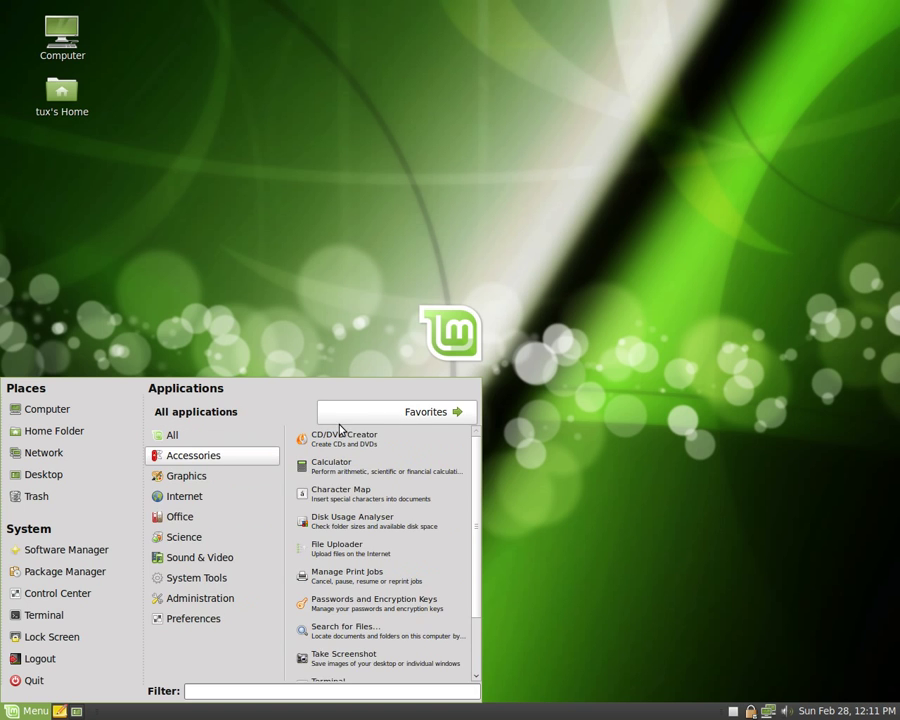
{"action": "left_click", "coordinate": [213, 500]}
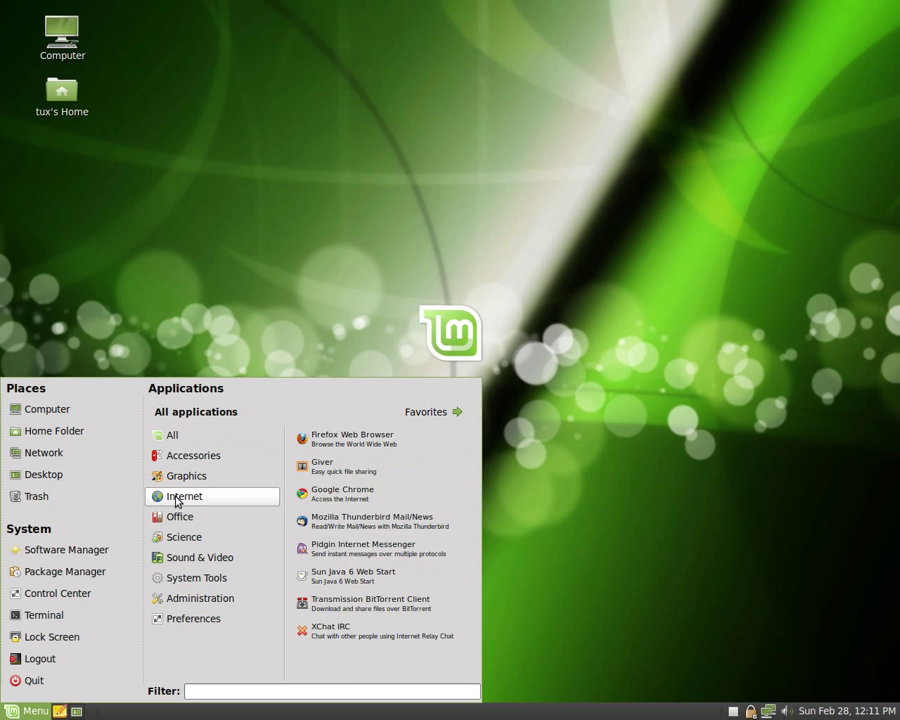
{"action": "right_click", "coordinate": [352, 497]}
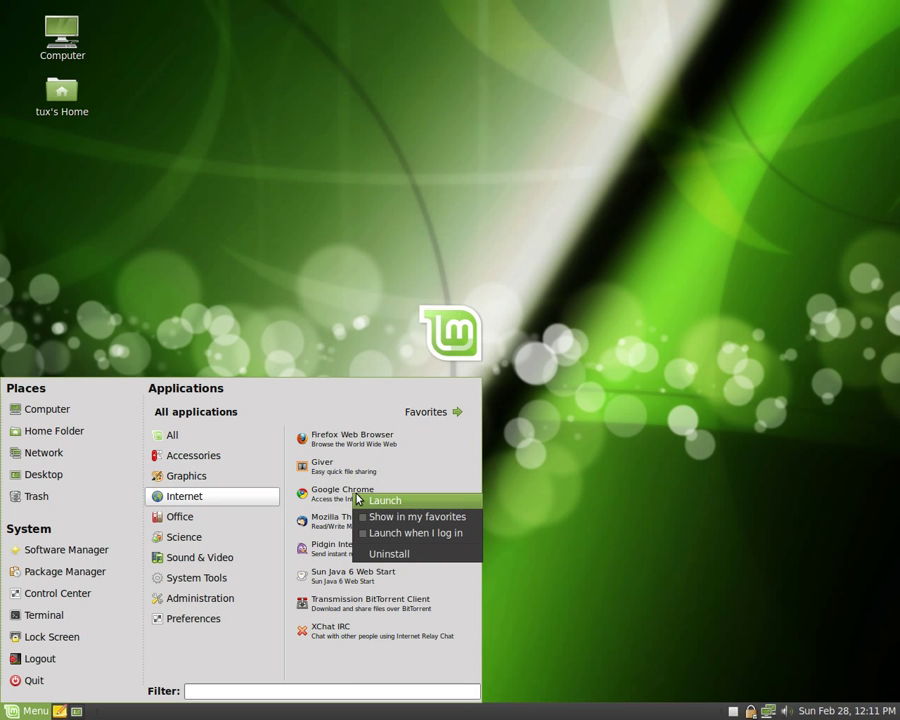
{"action": "left_click", "coordinate": [386, 517]}
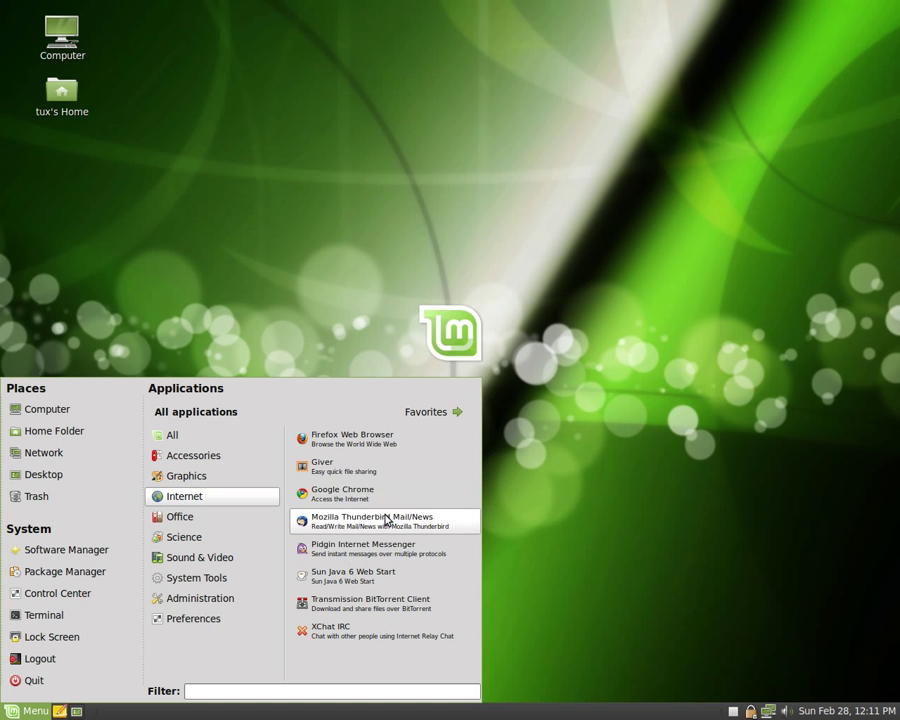
{"action": "left_click", "coordinate": [432, 414]}
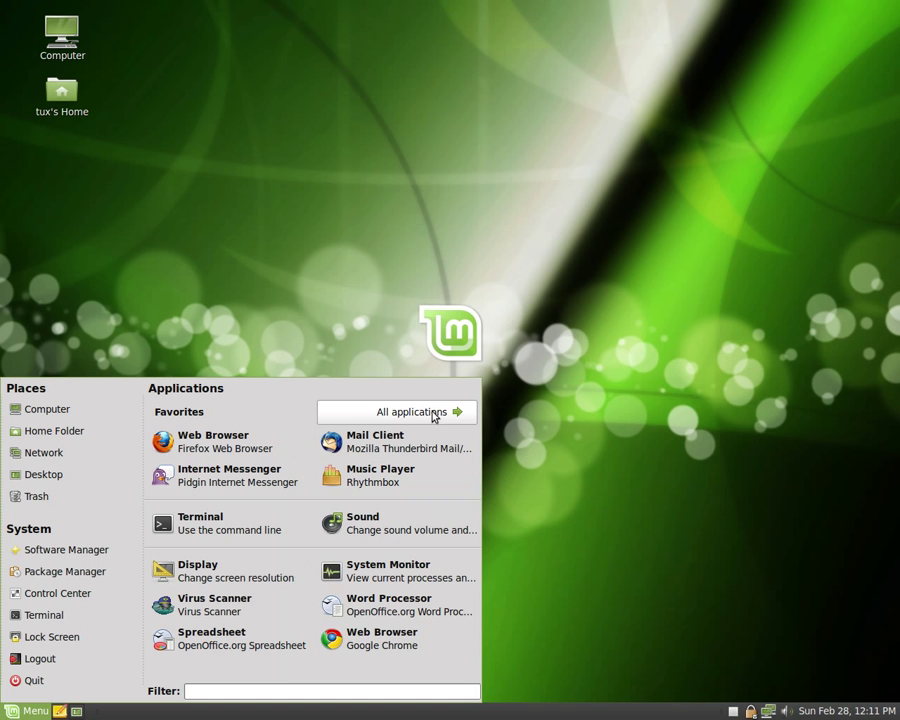
{"action": "left_click", "coordinate": [369, 648]}
{"action": "left_click_drag", "start_coordinate": [369, 648], "coordinate": [237, 607]}
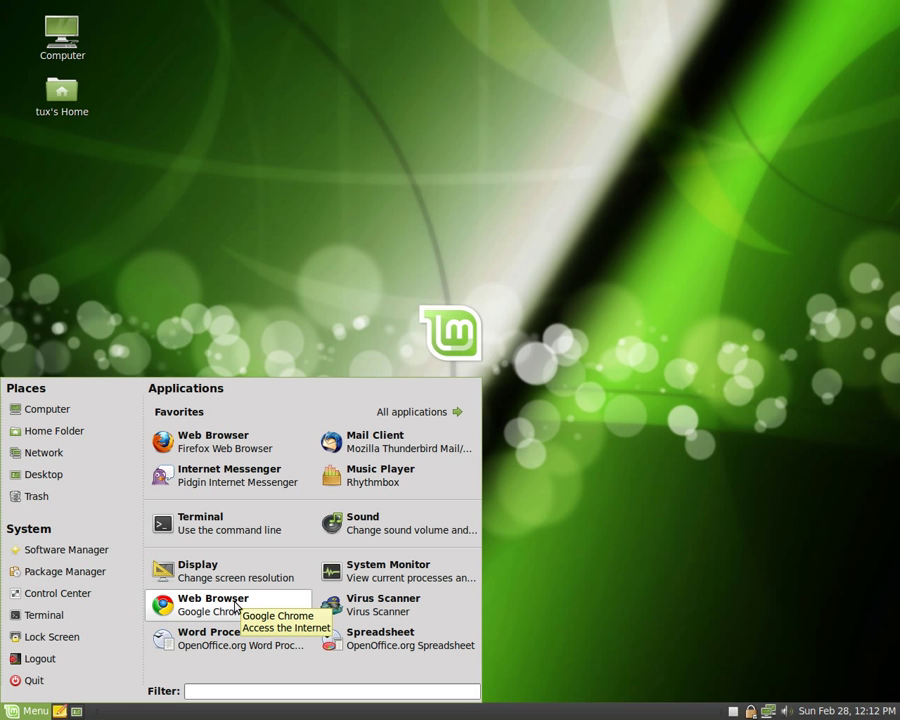
Step: Launch Firefox and go to youtube from the address bar
{"action": "left_click", "coordinate": [222, 445]}
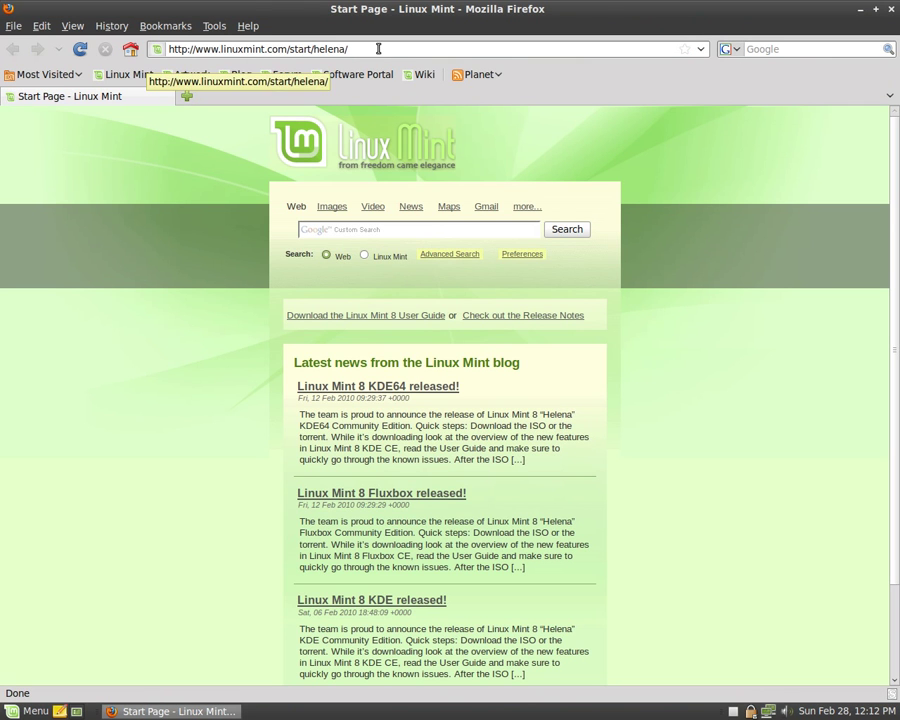
{"action": "left_click", "coordinate": [378, 48]}
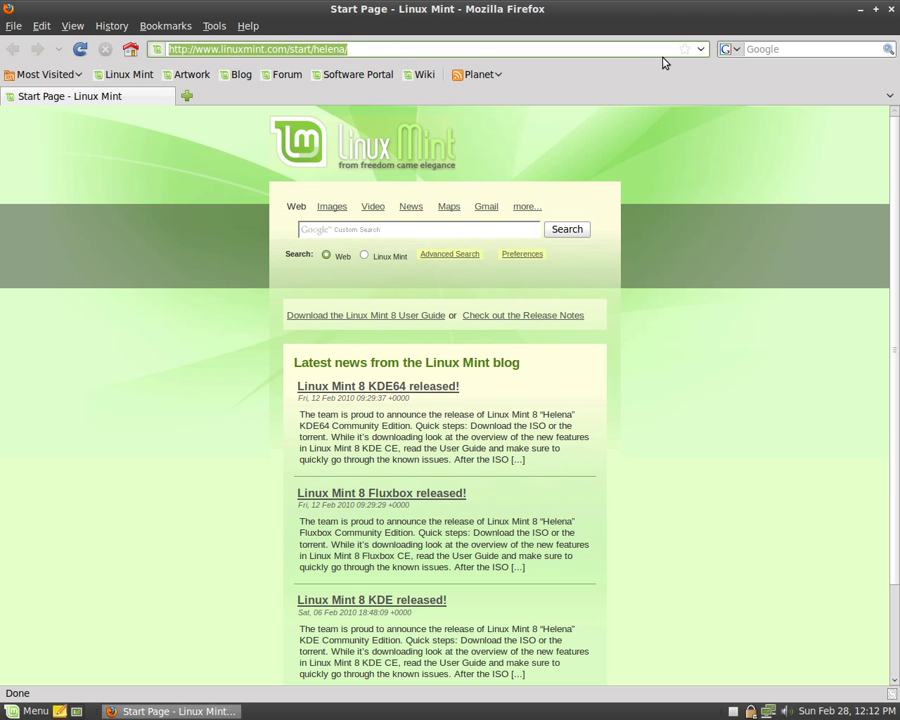
{"action": "type", "text": "youtube"}
{"action": "key", "text": "Return"}
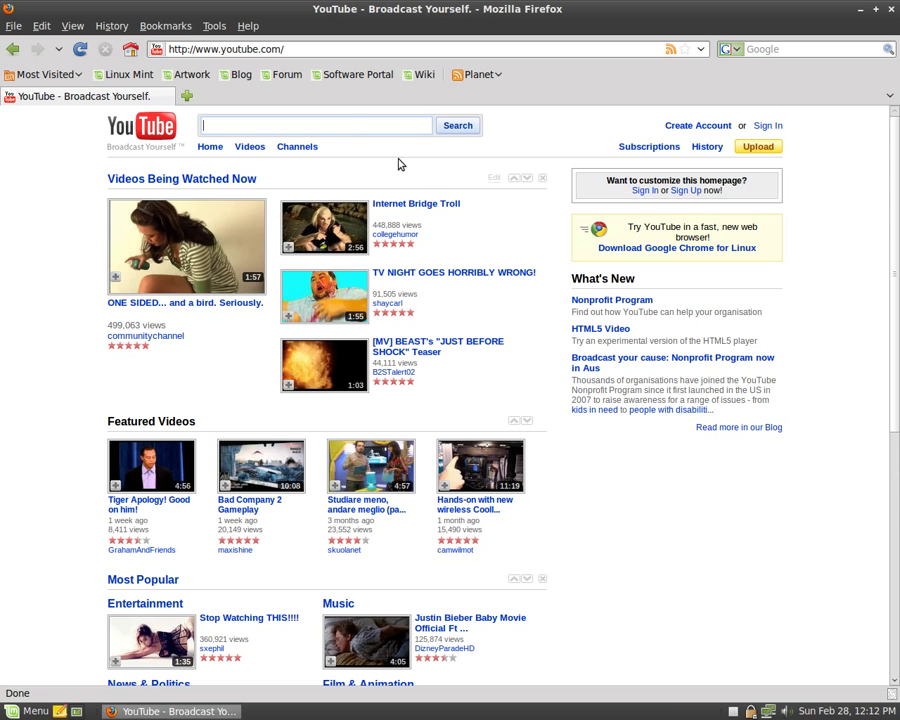
Step: Search YouTube for blackhole and watch the stars orbiting supermassive black hole video
{"action": "type", "text": "blackhole"}
{"action": "key", "text": "Return"}
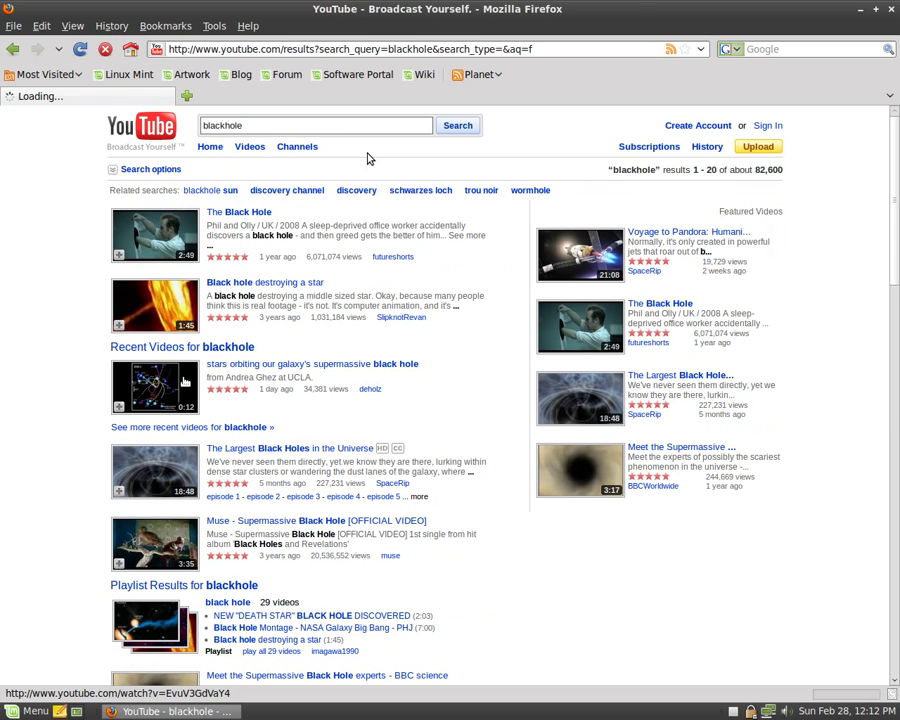
{"action": "left_click", "coordinate": [185, 382]}
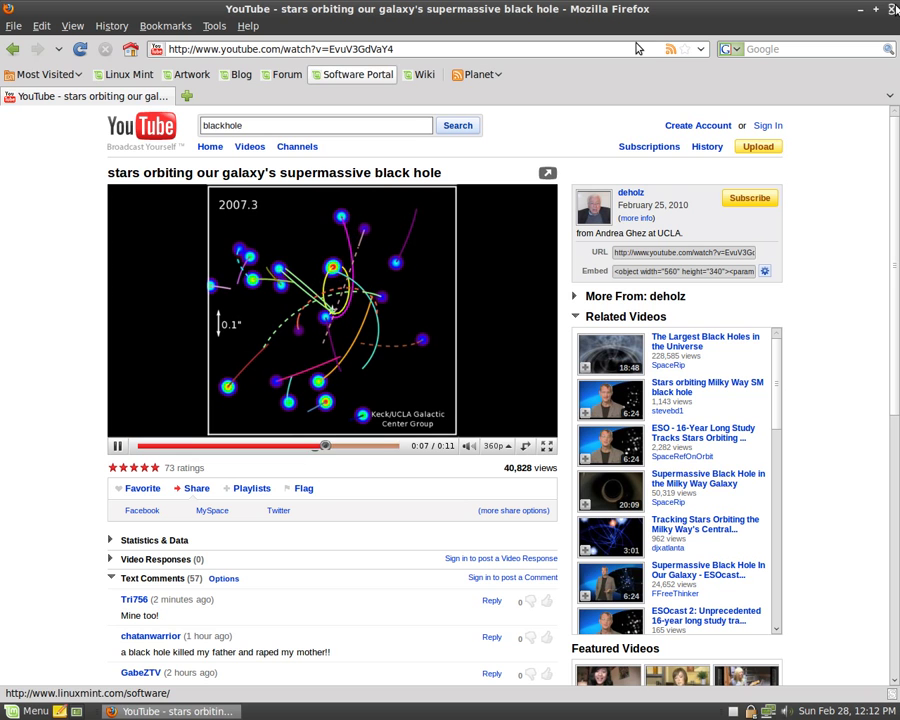
{"action": "left_click", "coordinate": [145, 27]}
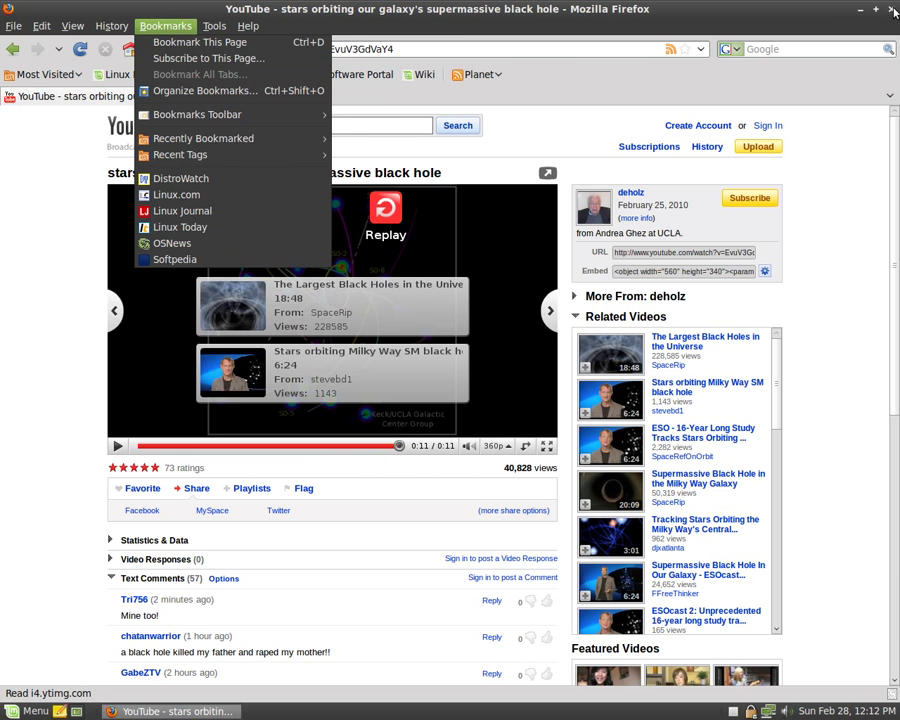
{"action": "key", "text": "Escape"}
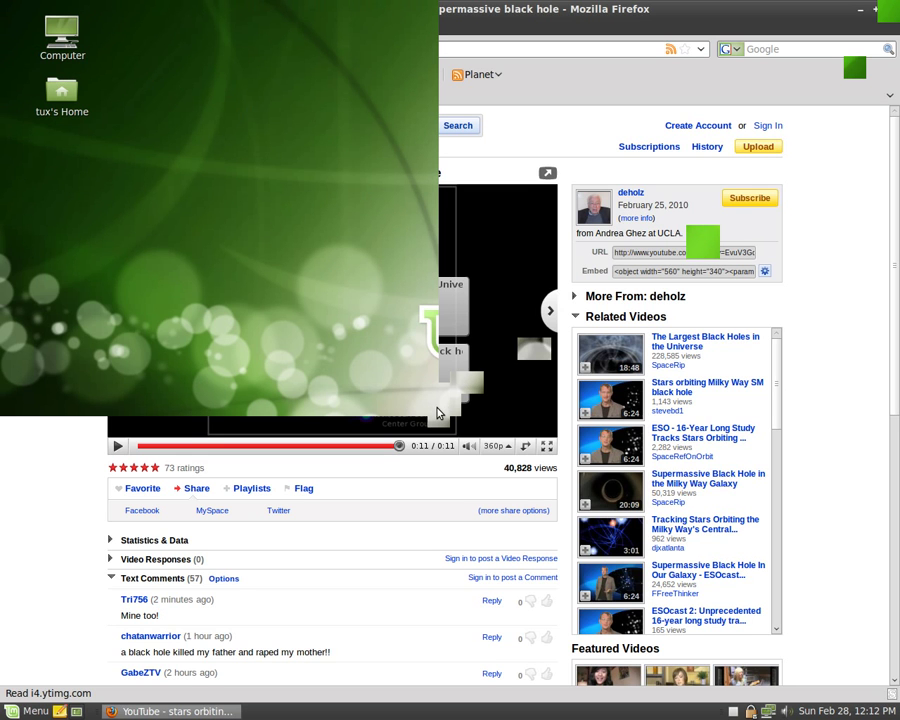
Step: Launch Pidgin and choose MSN as the new account's protocol
{"action": "left_click", "coordinate": [27, 712]}
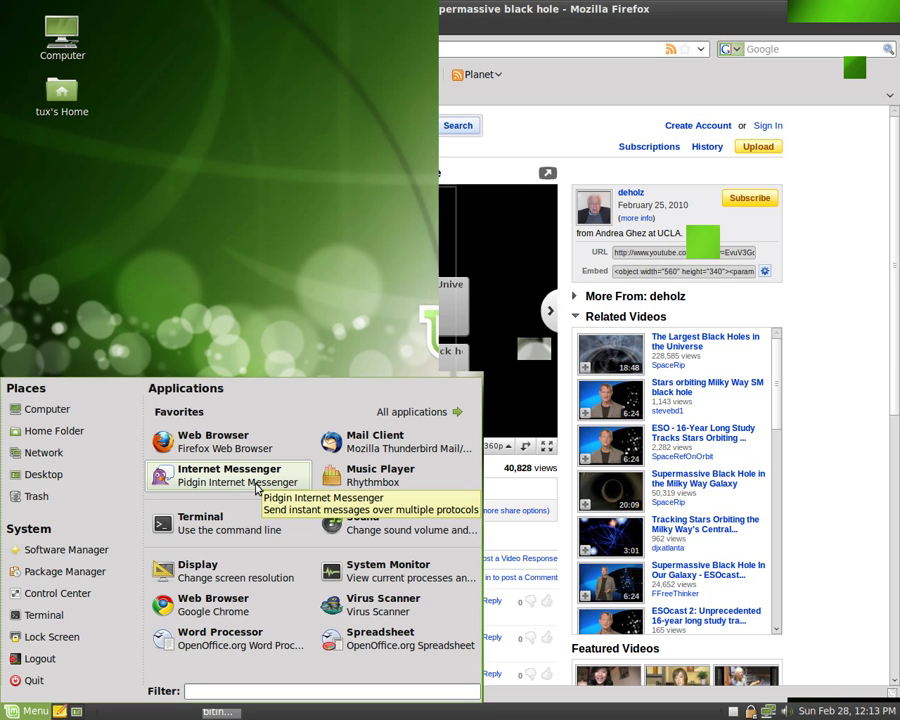
{"action": "left_click", "coordinate": [256, 485]}
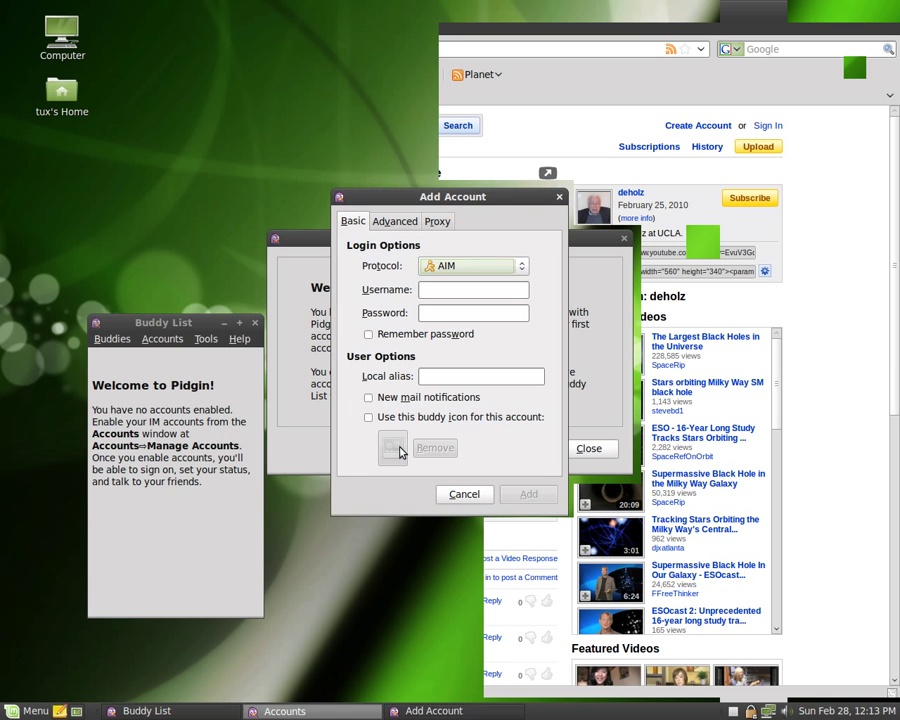
{"action": "left_click", "coordinate": [523, 266]}
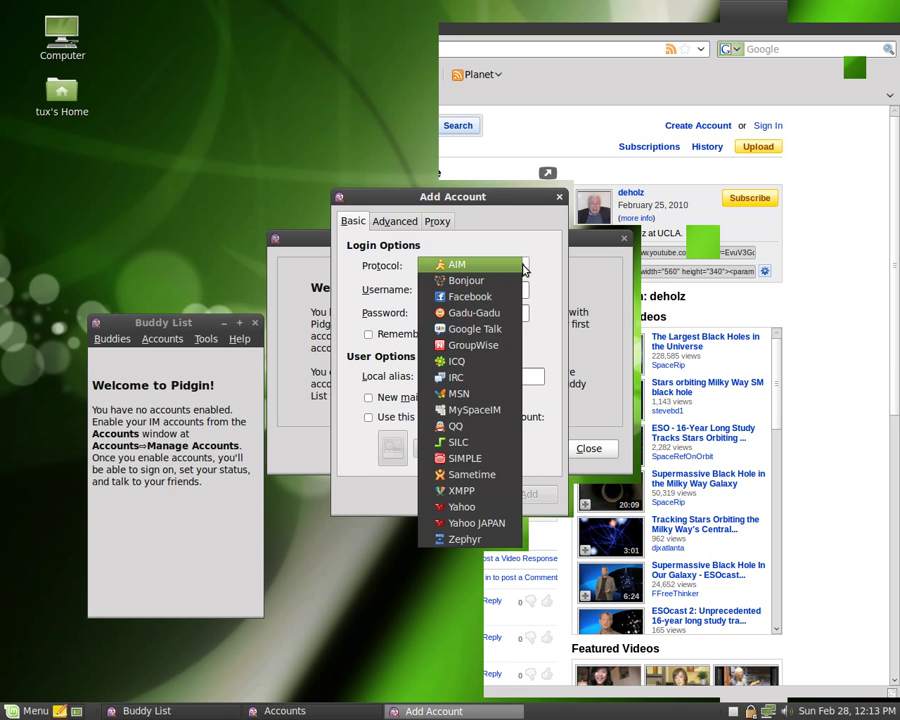
{"action": "left_click", "coordinate": [478, 394]}
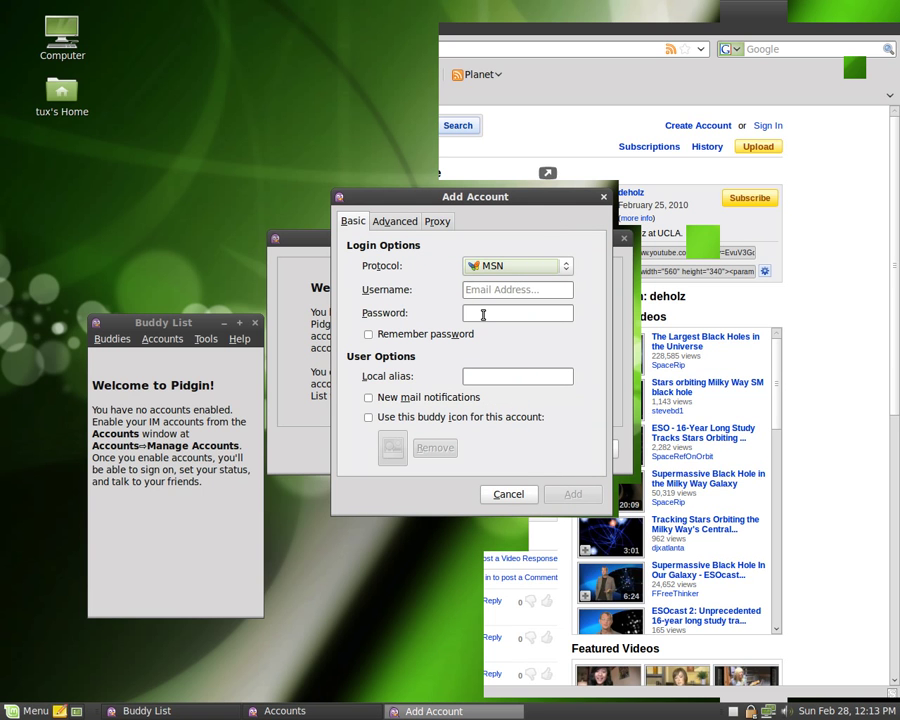
Step: Cancel adding the account and close the Accounts window
{"action": "left_click", "coordinate": [566, 264]}
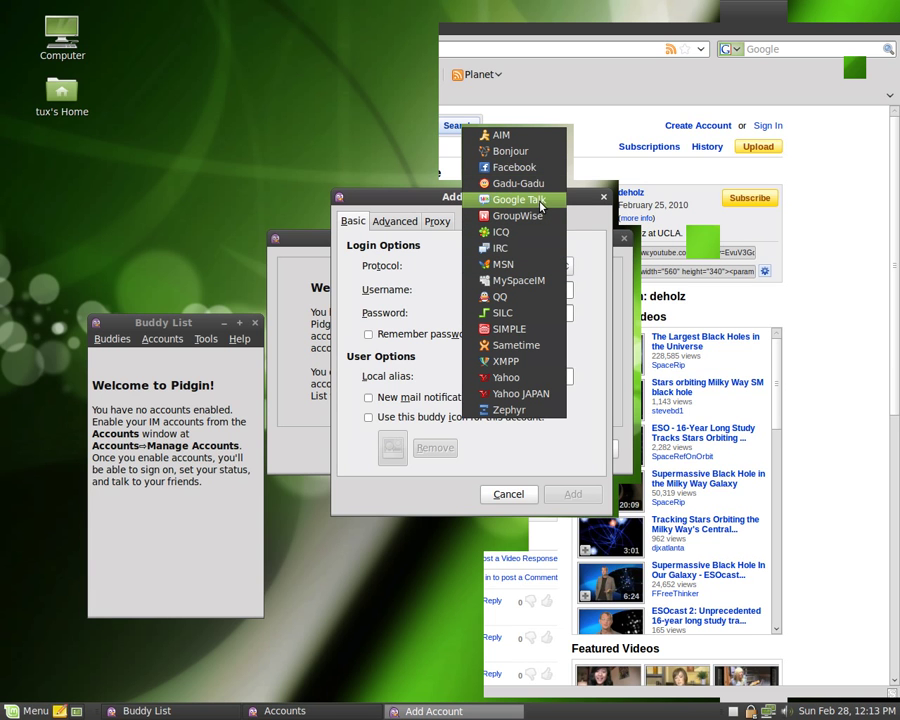
{"action": "left_click", "coordinate": [518, 489]}
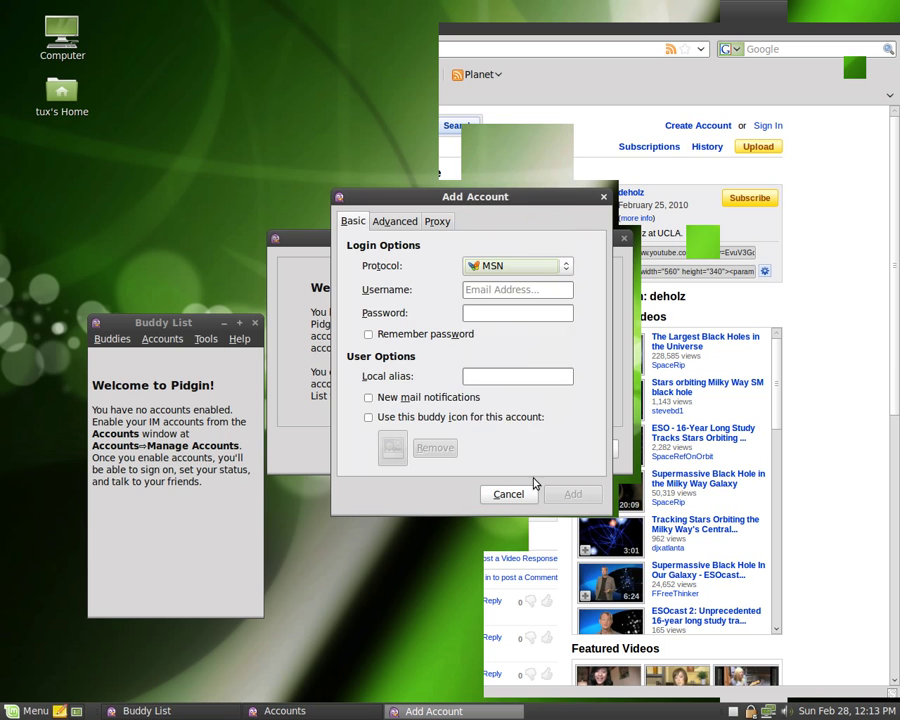
{"action": "left_click", "coordinate": [518, 489]}
{"action": "left_click", "coordinate": [584, 451]}
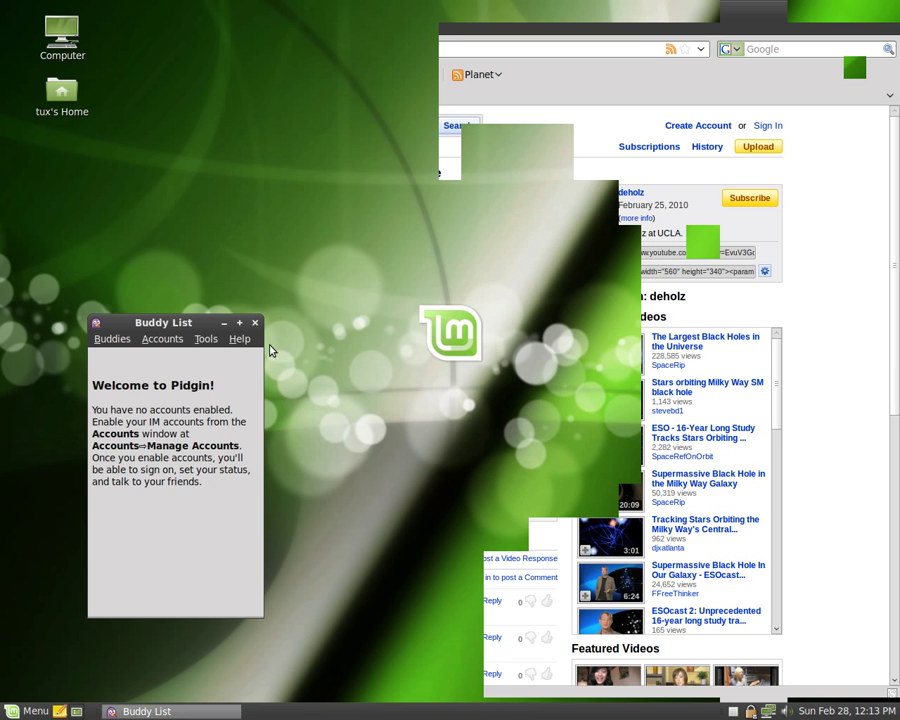
Step: Close Pidgin's Buddy List, filter the Mint menu by 'dia', then return to Favorites
{"action": "left_click", "coordinate": [255, 323]}
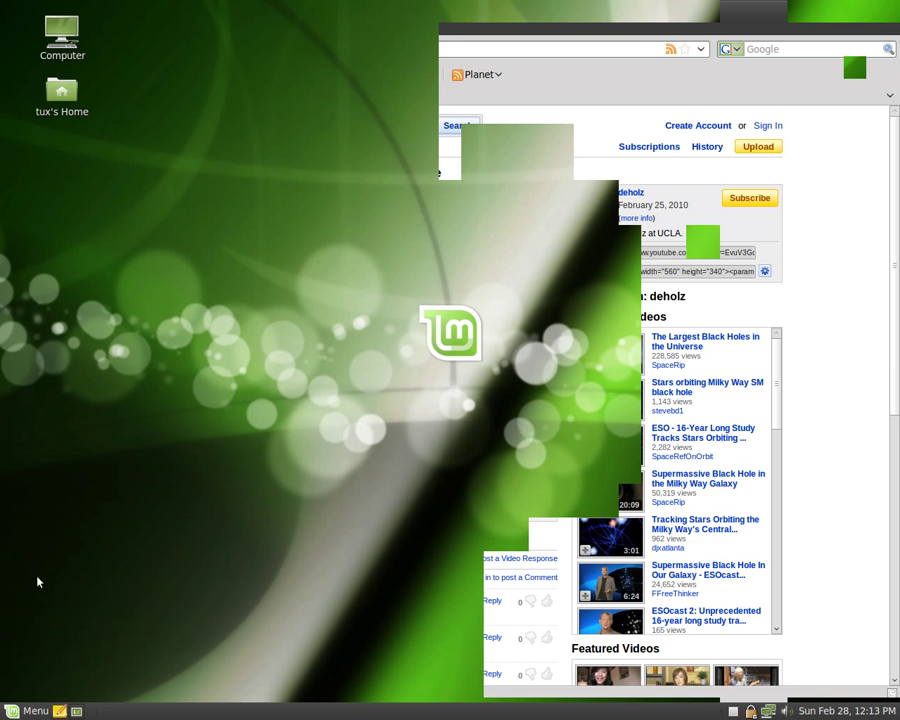
{"action": "left_click", "coordinate": [30, 712]}
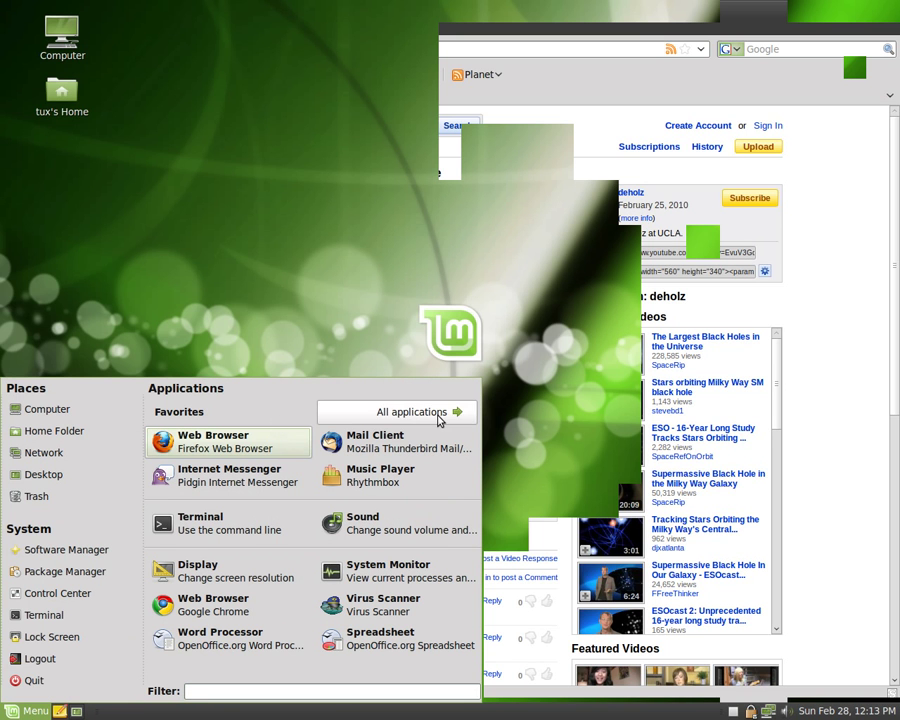
{"action": "left_click", "coordinate": [253, 688]}
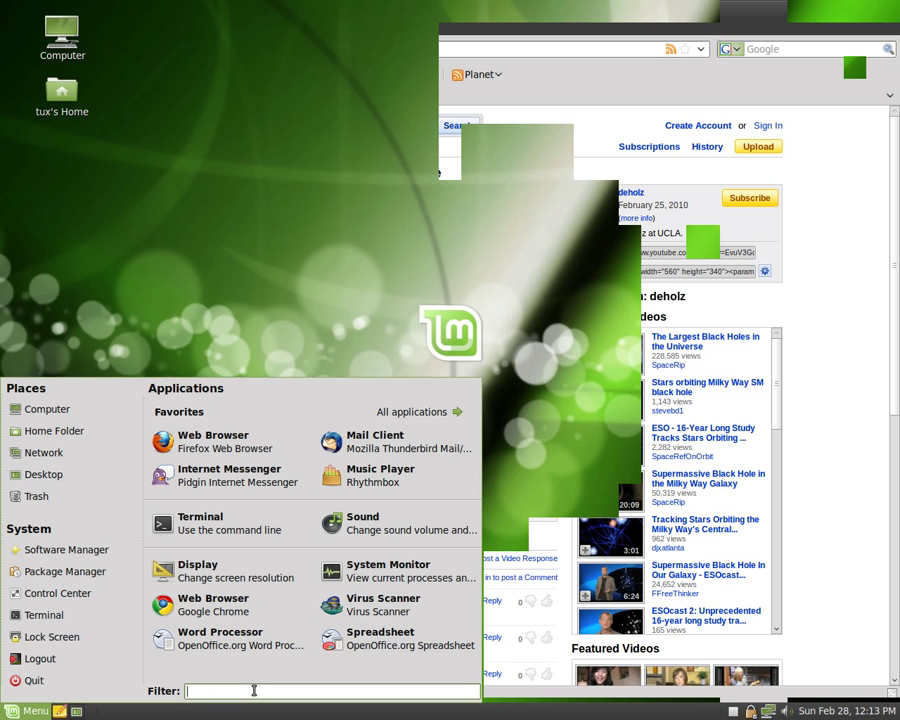
{"action": "type", "text": "dia"}
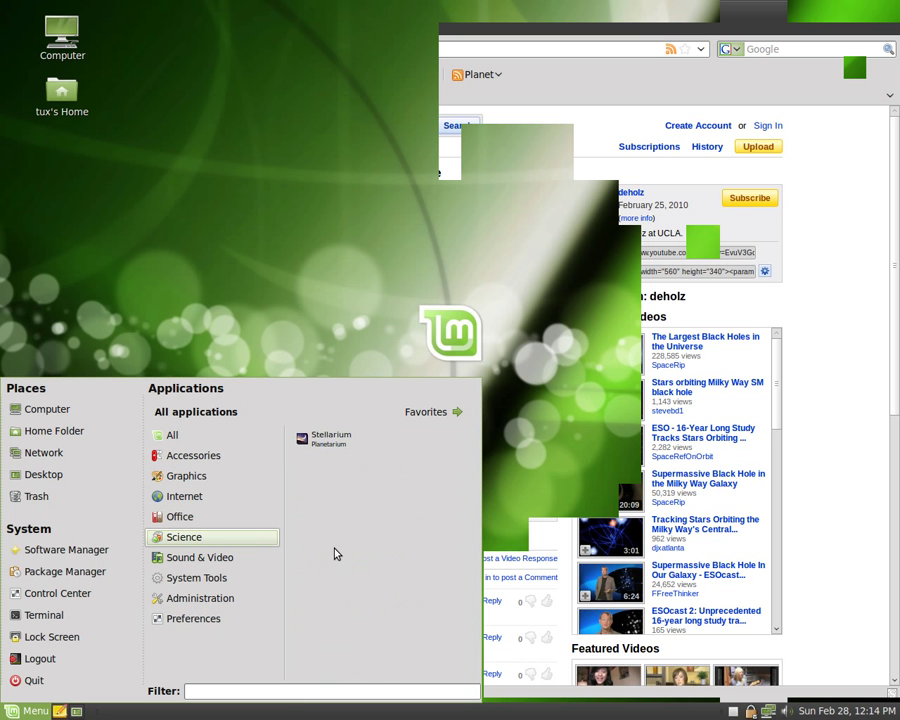
{"action": "left_click", "coordinate": [434, 416]}
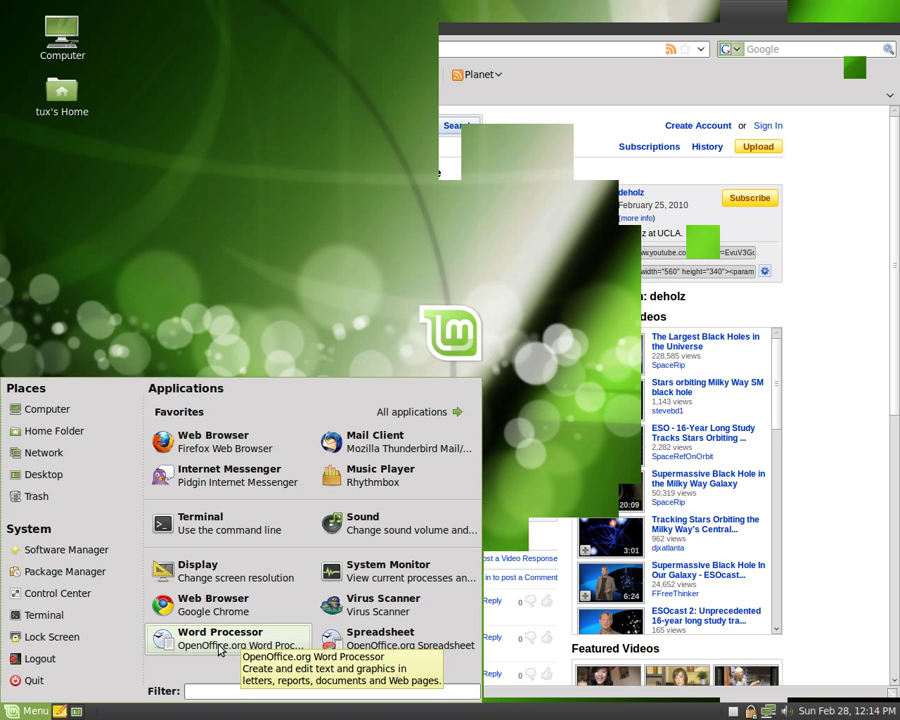
Step: Start a new Writer document containing the bold line 'Hello there'
{"action": "left_click", "coordinate": [220, 650]}
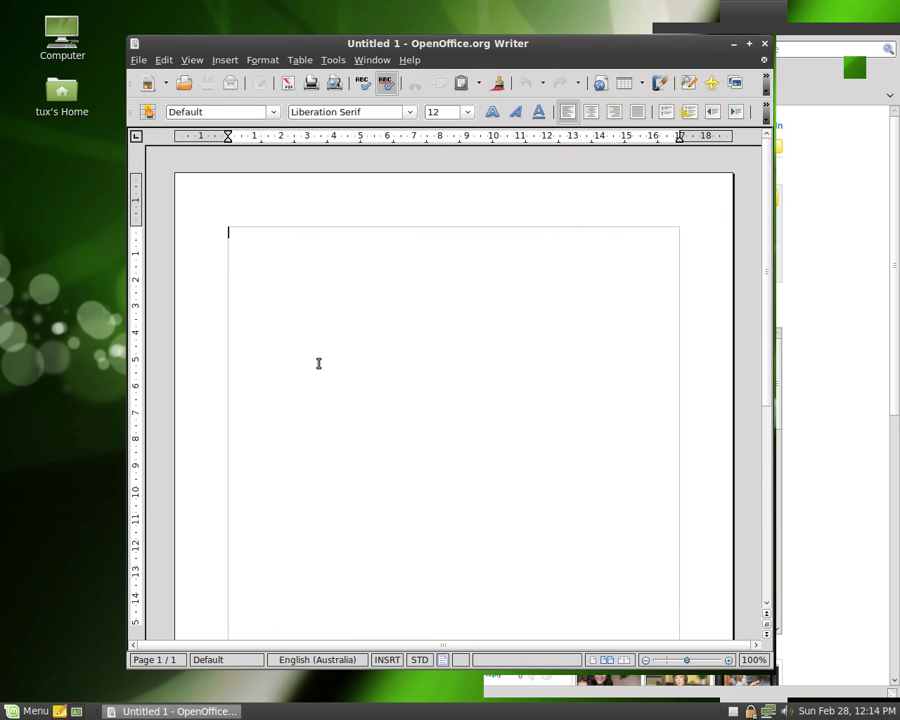
{"action": "type", "text": "Hello there"}
{"action": "key", "text": "ctrl+a"}
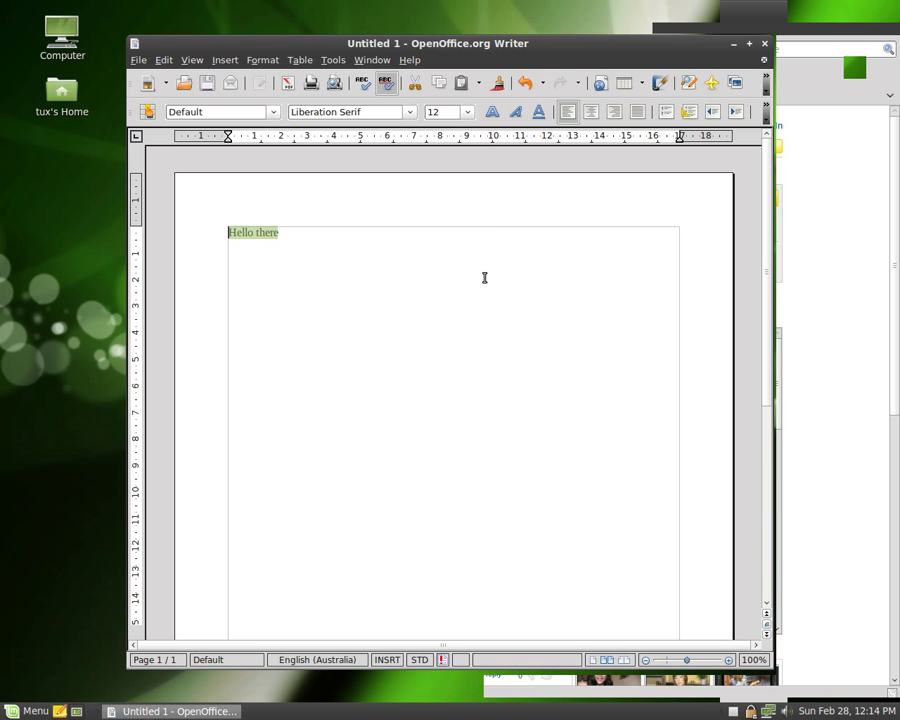
{"action": "key", "text": "ctrl+b"}
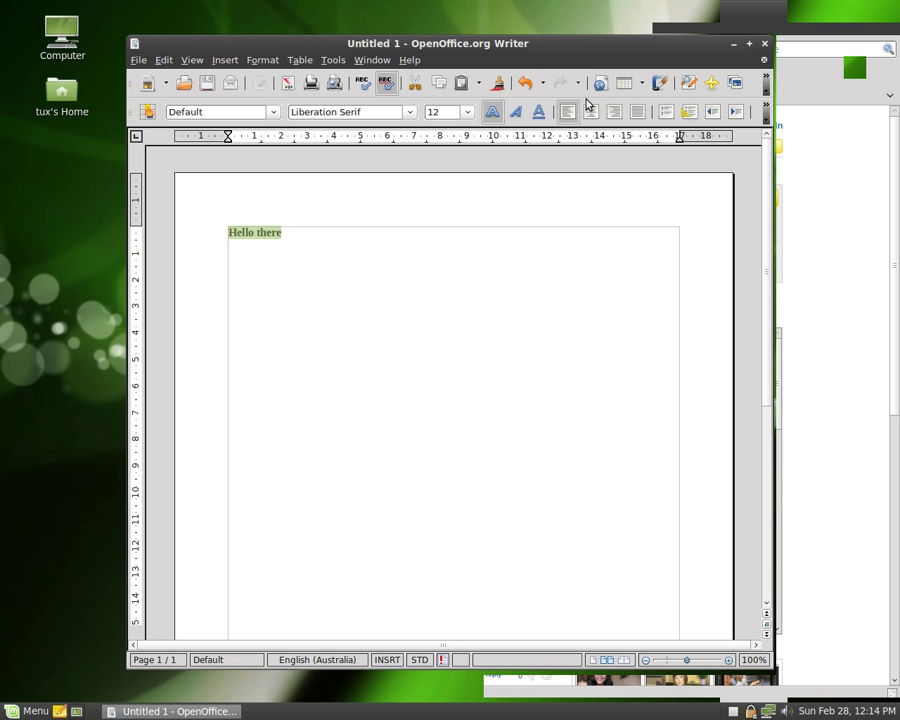
Step: Style 'Hello there' as Heading 1 and centre it on the page
{"action": "left_click", "coordinate": [591, 111]}
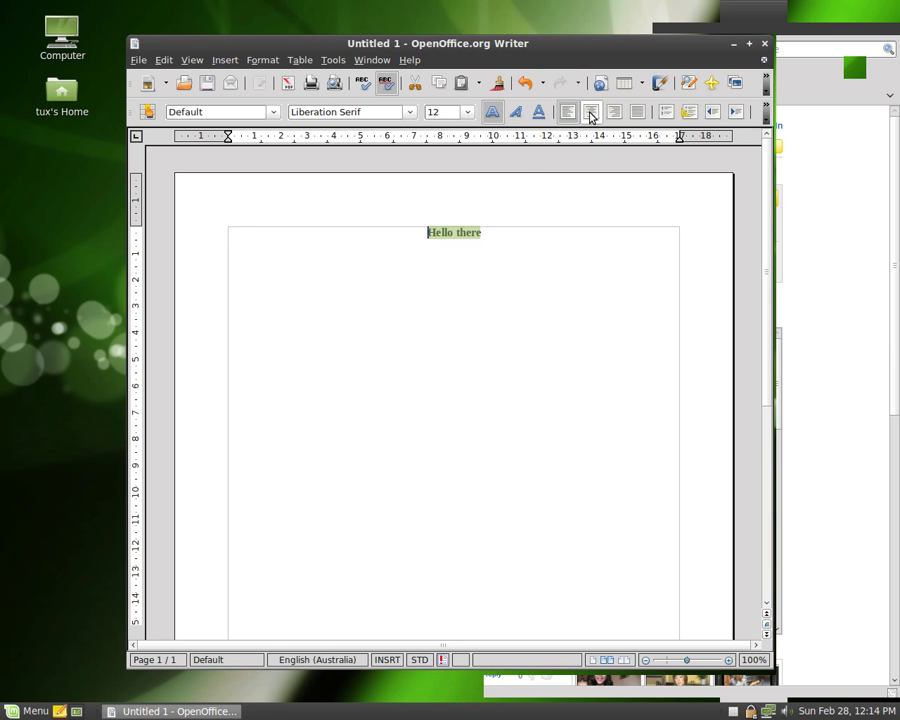
{"action": "left_click", "coordinate": [270, 112]}
{"action": "left_click", "coordinate": [243, 153]}
{"action": "left_click", "coordinate": [345, 252]}
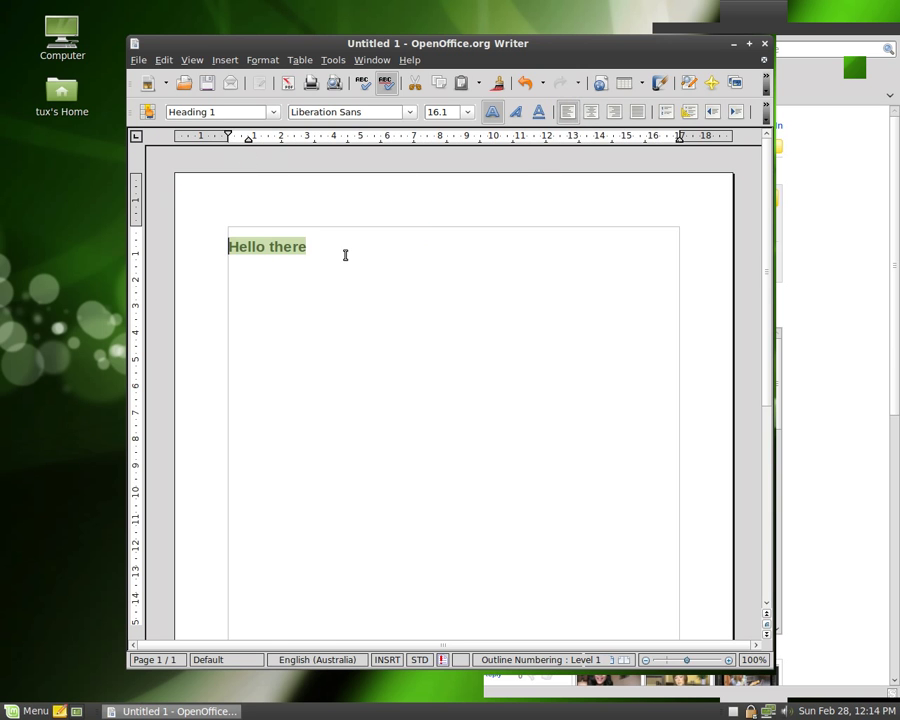
{"action": "left_click", "coordinate": [591, 112]}
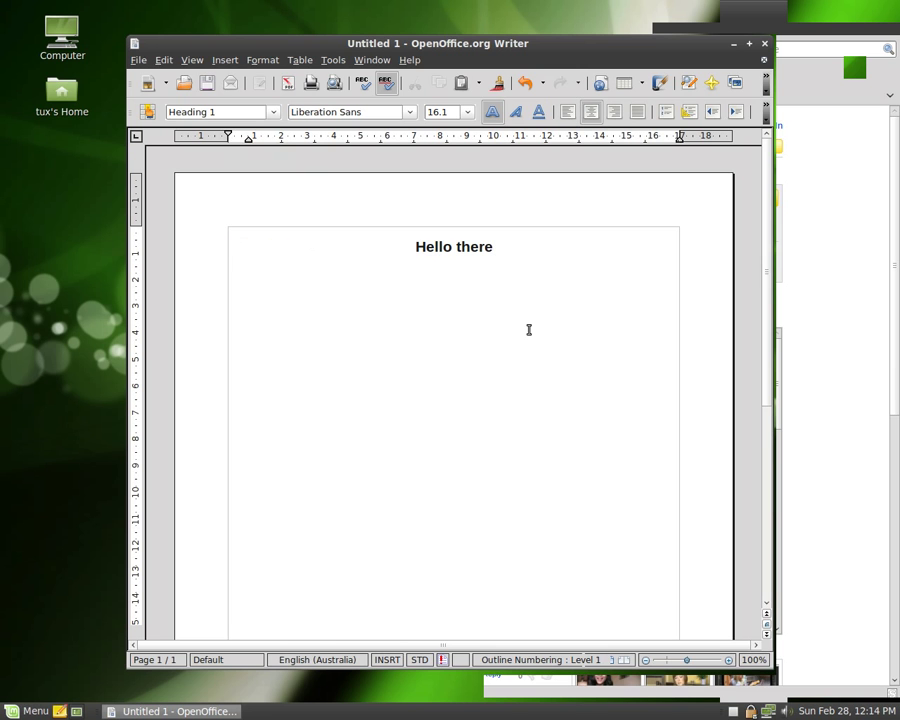
Step: Save the document as test in Documents using Microsoft Word 97/2000/XP format
{"action": "left_click", "coordinate": [207, 86]}
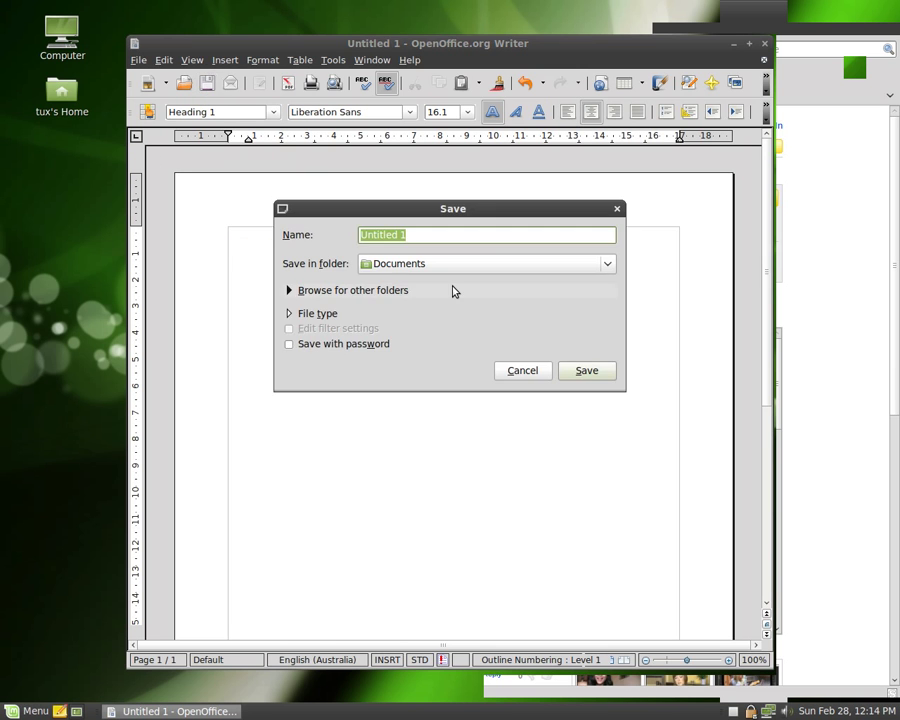
{"action": "left_click", "coordinate": [449, 268]}
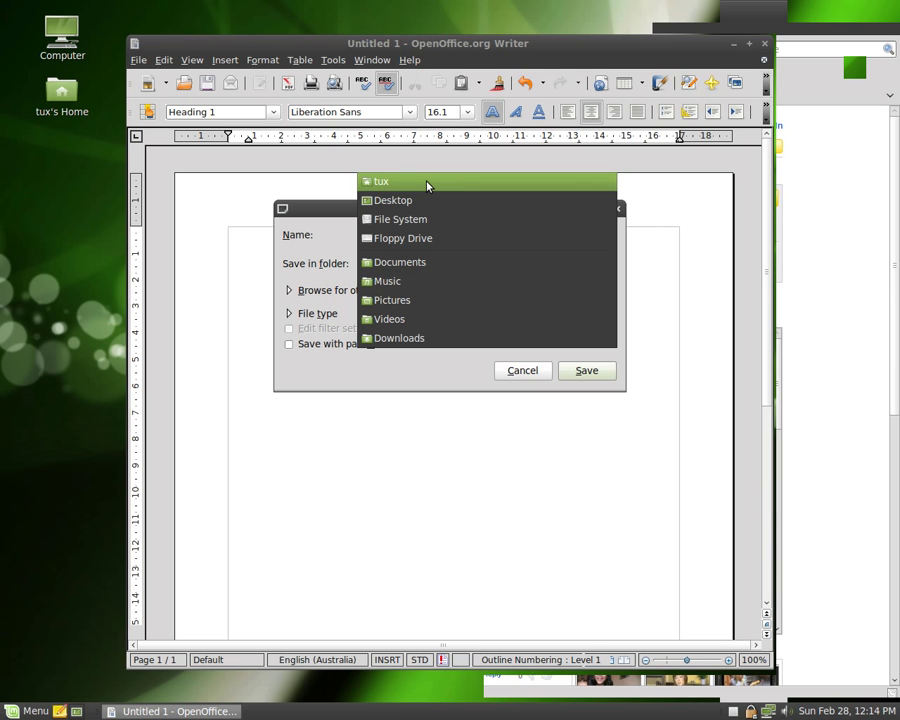
{"action": "left_click", "coordinate": [428, 263]}
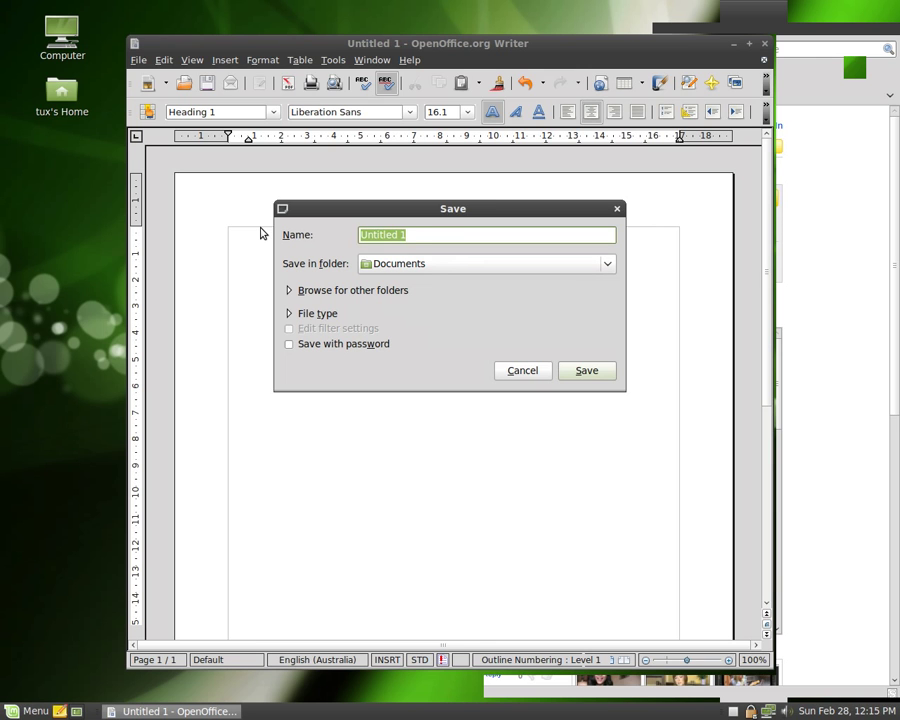
{"action": "type", "text": "test"}
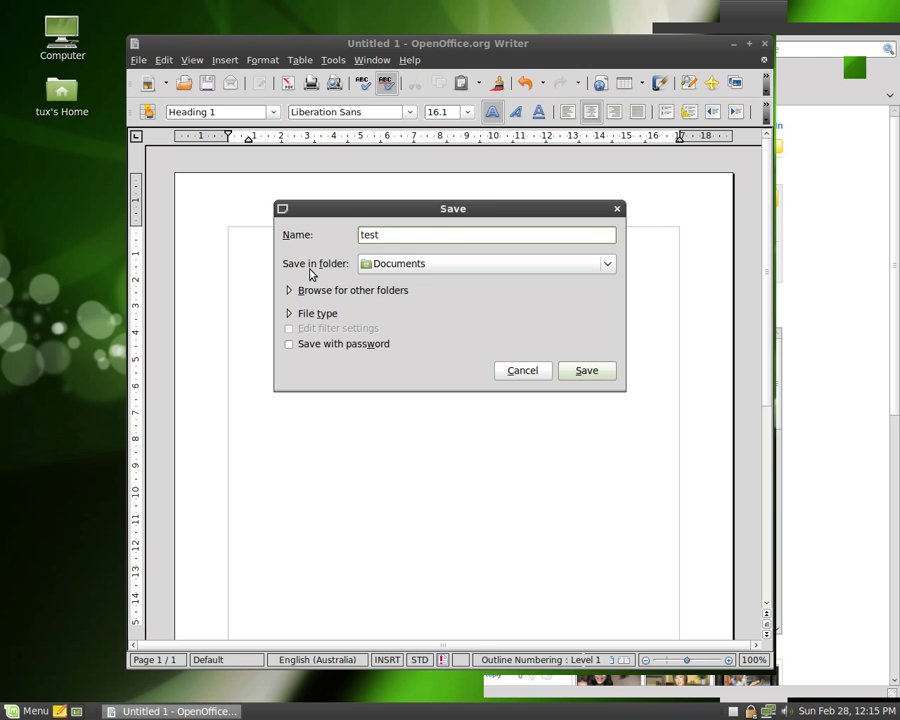
{"action": "left_click", "coordinate": [309, 316]}
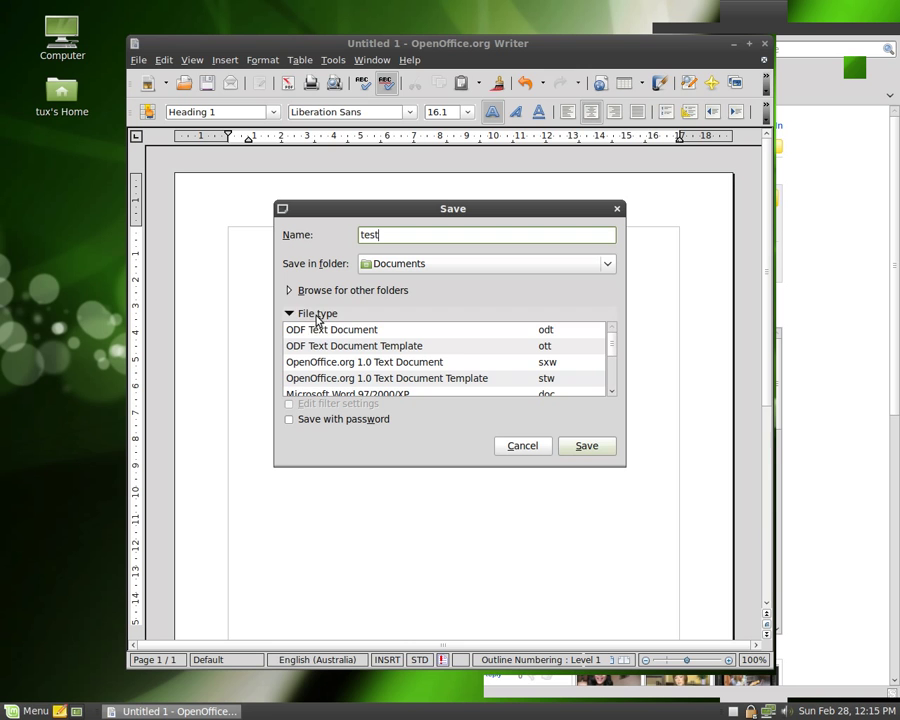
{"action": "left_click", "coordinate": [357, 392]}
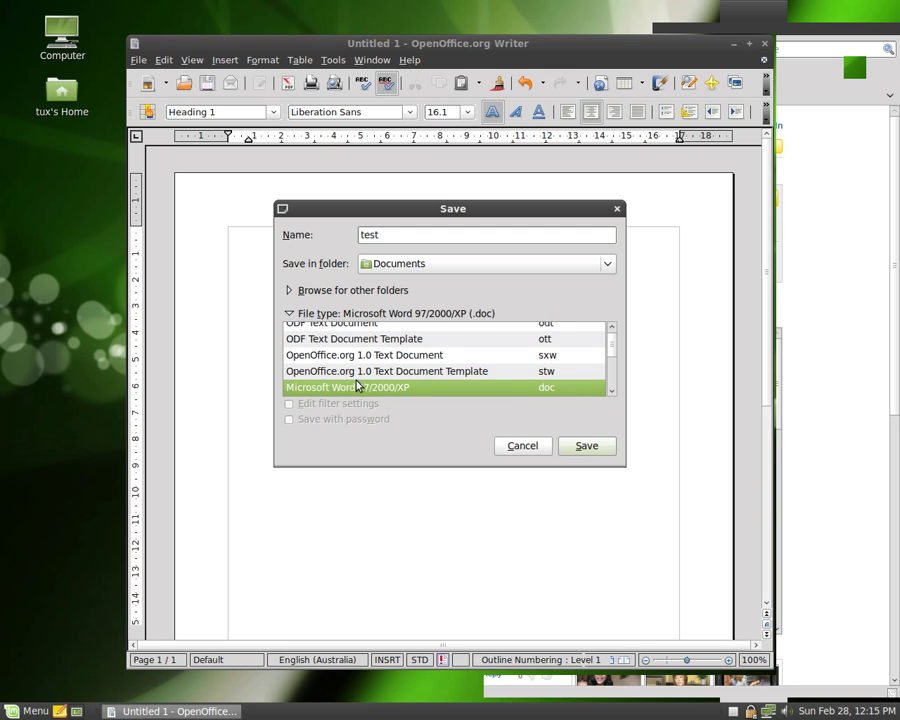
{"action": "left_click", "coordinate": [601, 450]}
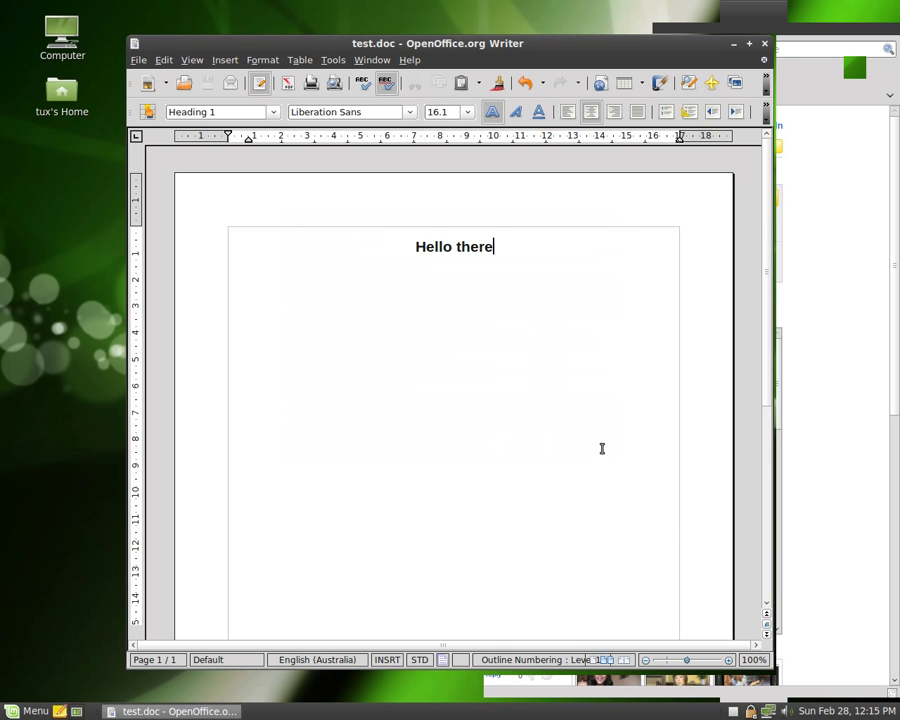
Step: Close Writer, then open the Home folder's Documents and select test.doc
{"action": "left_click", "coordinate": [765, 45]}
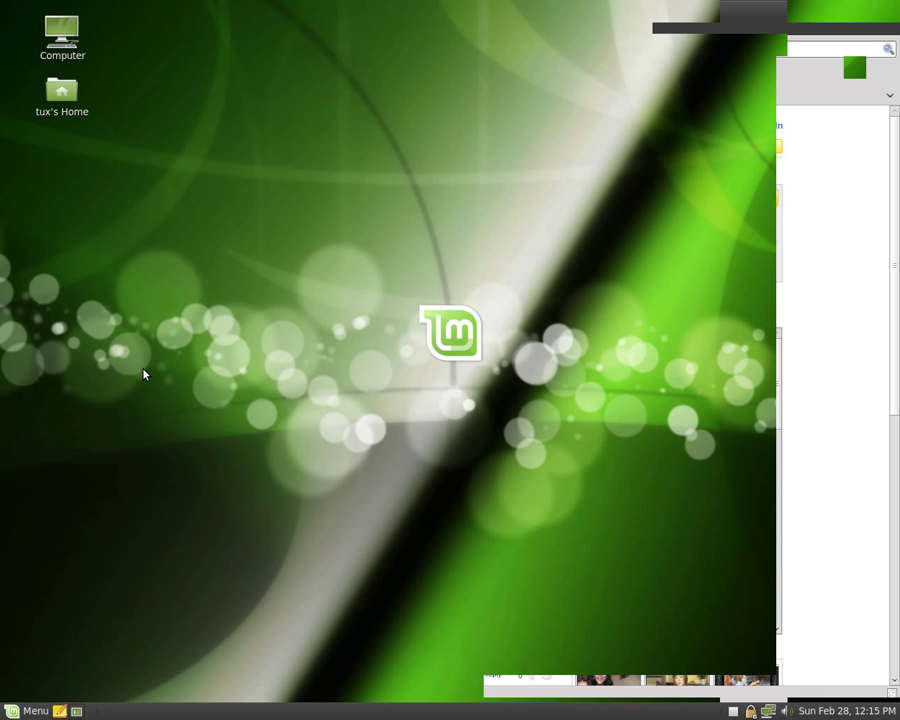
{"action": "left_click", "coordinate": [33, 711]}
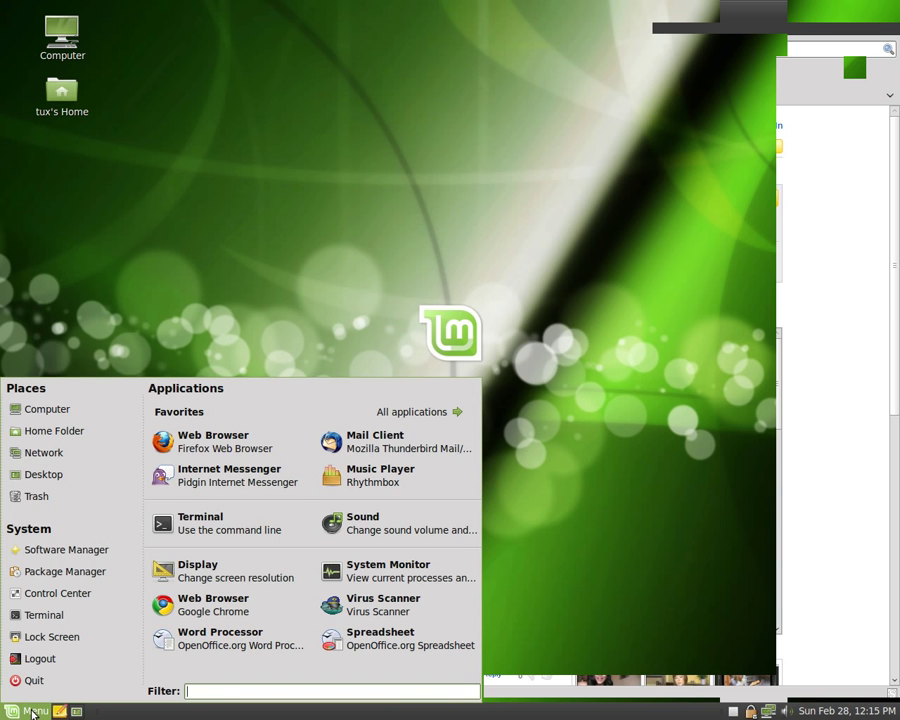
{"action": "left_click", "coordinate": [65, 433]}
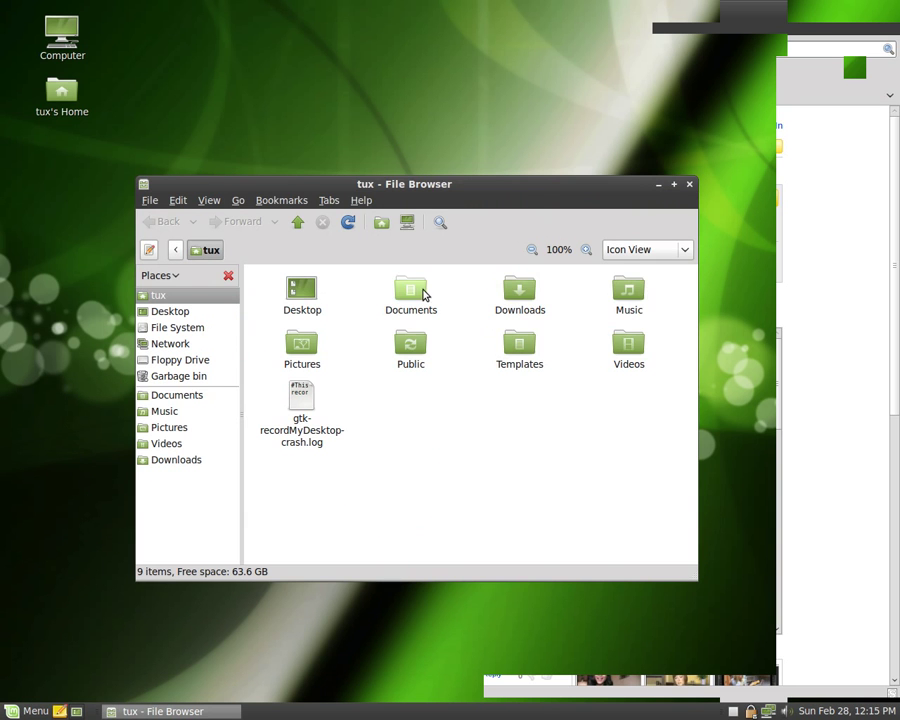
{"action": "double_click", "coordinate": [422, 293]}
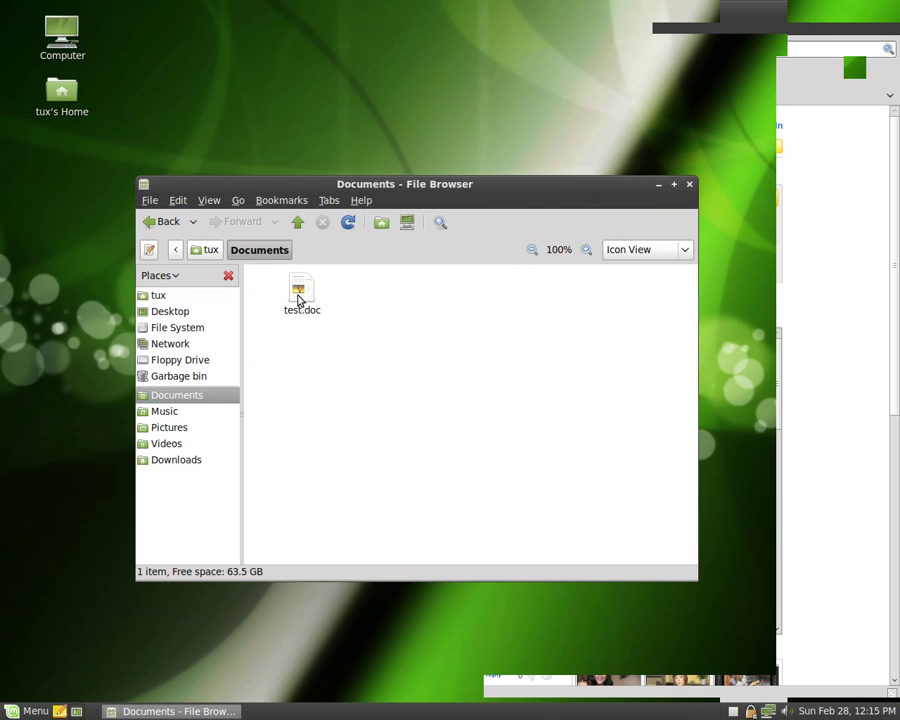
{"action": "left_click", "coordinate": [298, 298]}
Step: Open test.doc in Writer and export it directly as a PDF into Documents
{"action": "double_click", "coordinate": [298, 298]}
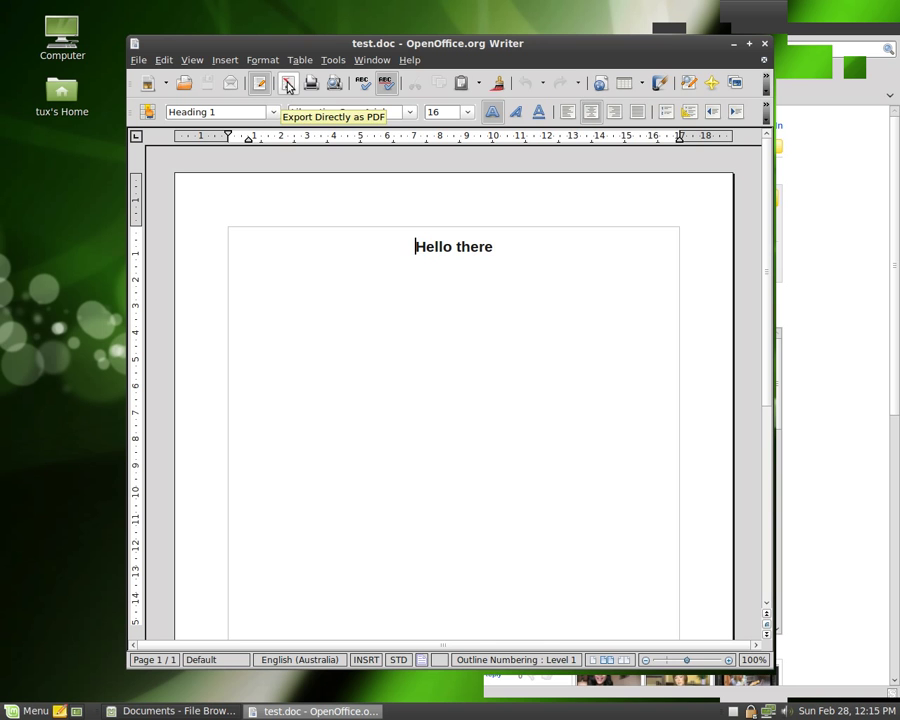
{"action": "left_click", "coordinate": [289, 87]}
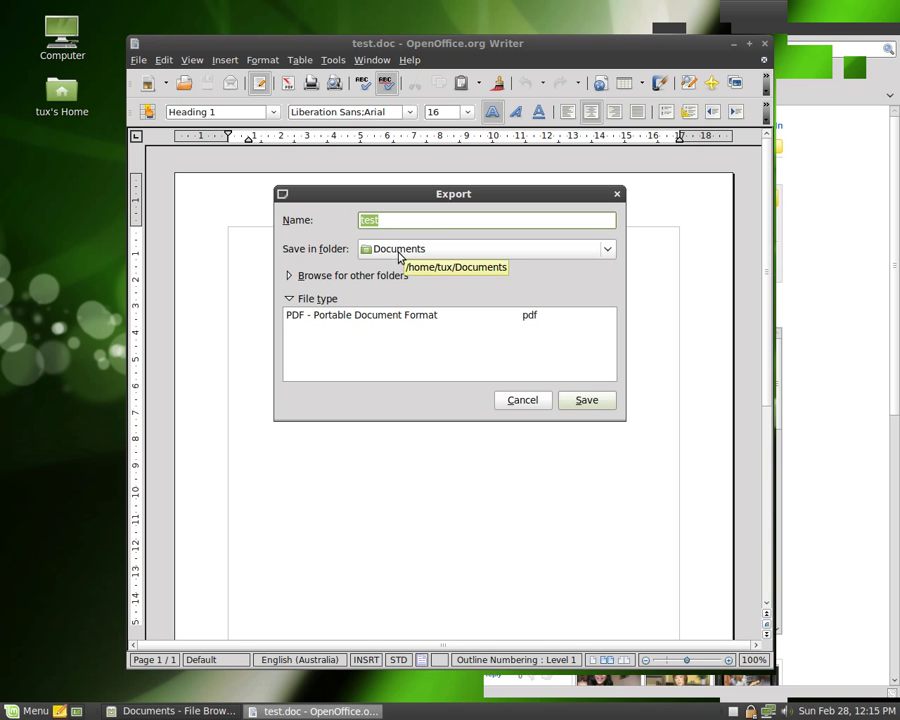
{"action": "left_click", "coordinate": [351, 318]}
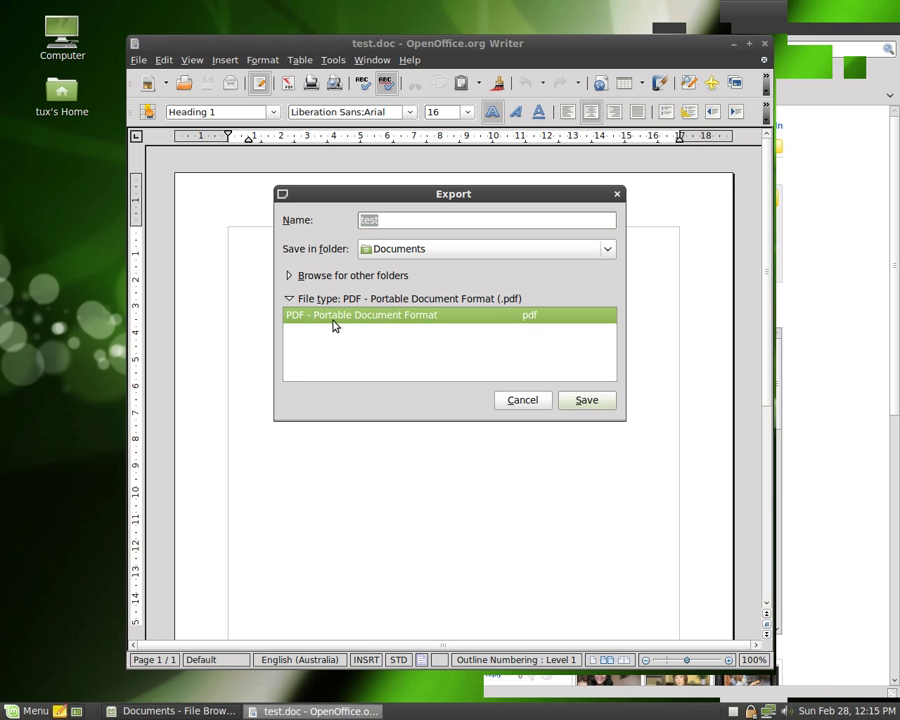
{"action": "left_click", "coordinate": [587, 400]}
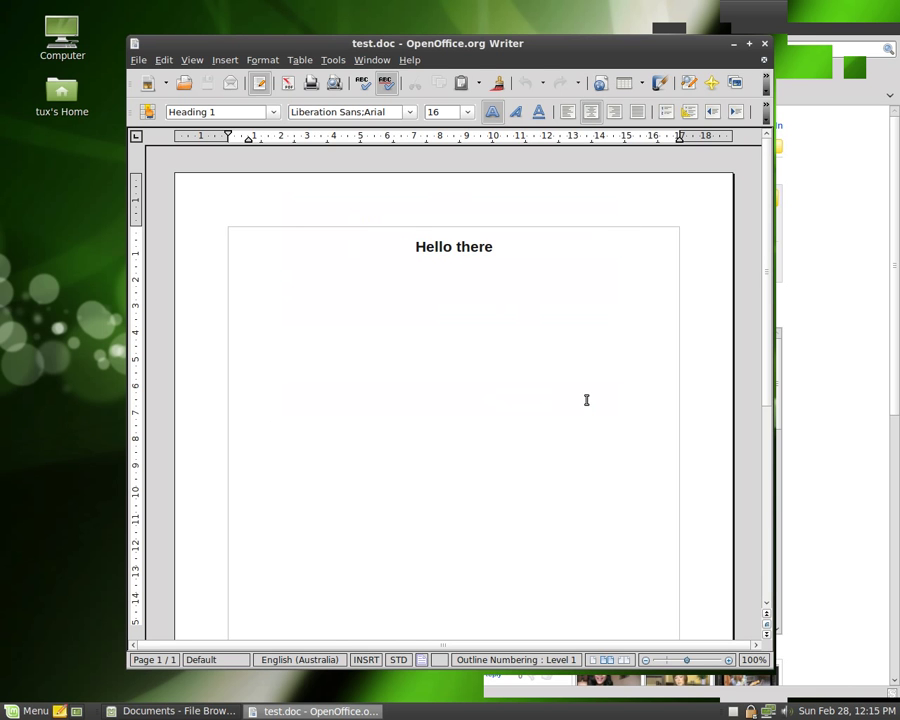
Step: Quit Writer, view test.pdf maximized in Document Viewer, then close it and the file browser
{"action": "key", "text": "ctrl+q"}
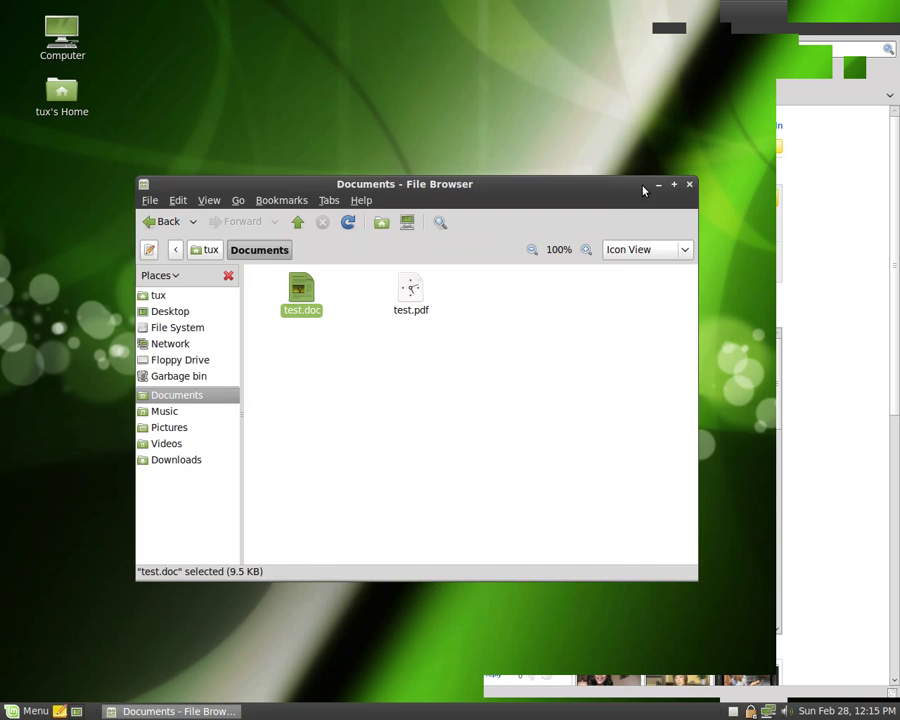
{"action": "left_click", "coordinate": [556, 322]}
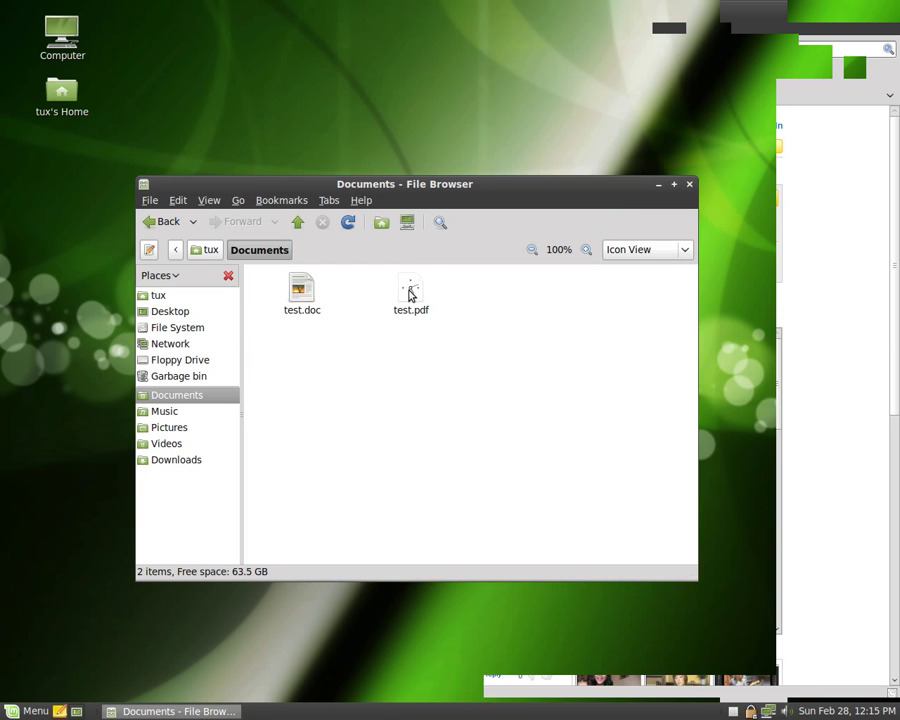
{"action": "double_click", "coordinate": [410, 293]}
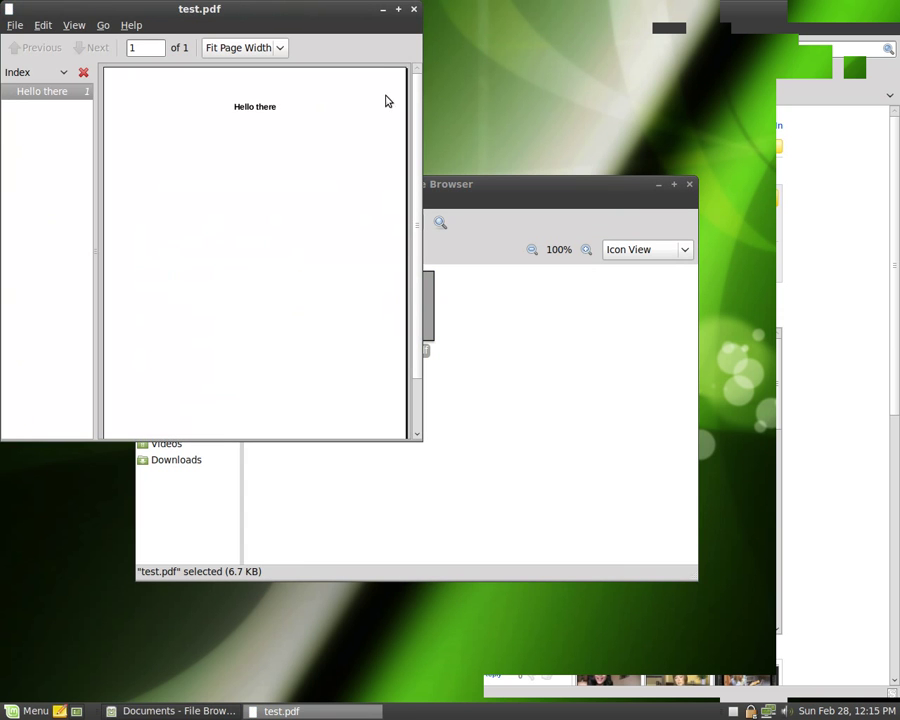
{"action": "left_click", "coordinate": [398, 8]}
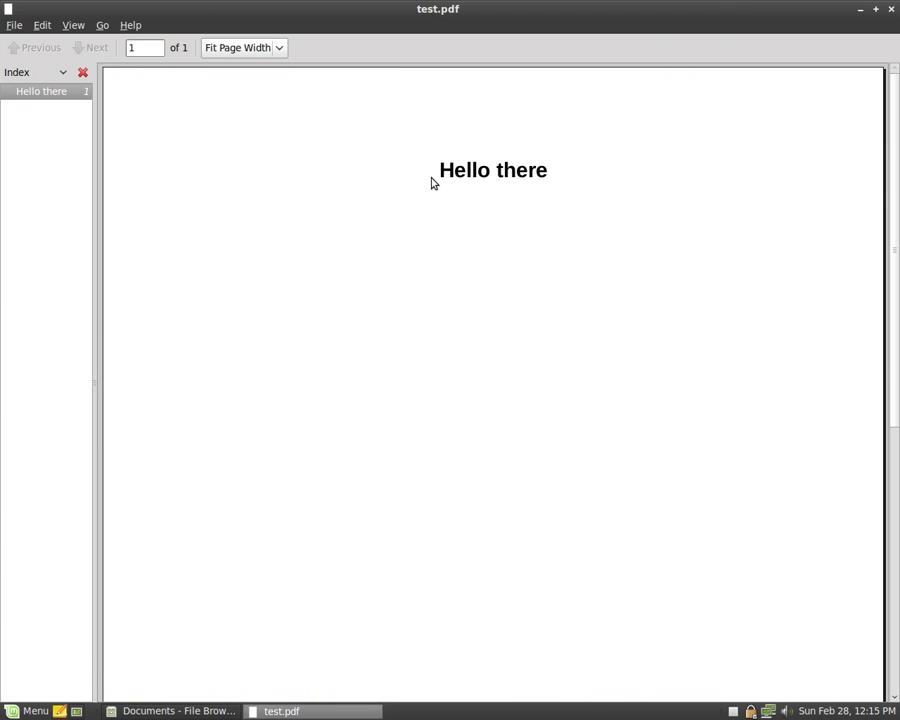
{"action": "left_click", "coordinate": [892, 10]}
{"action": "left_click", "coordinate": [689, 185]}
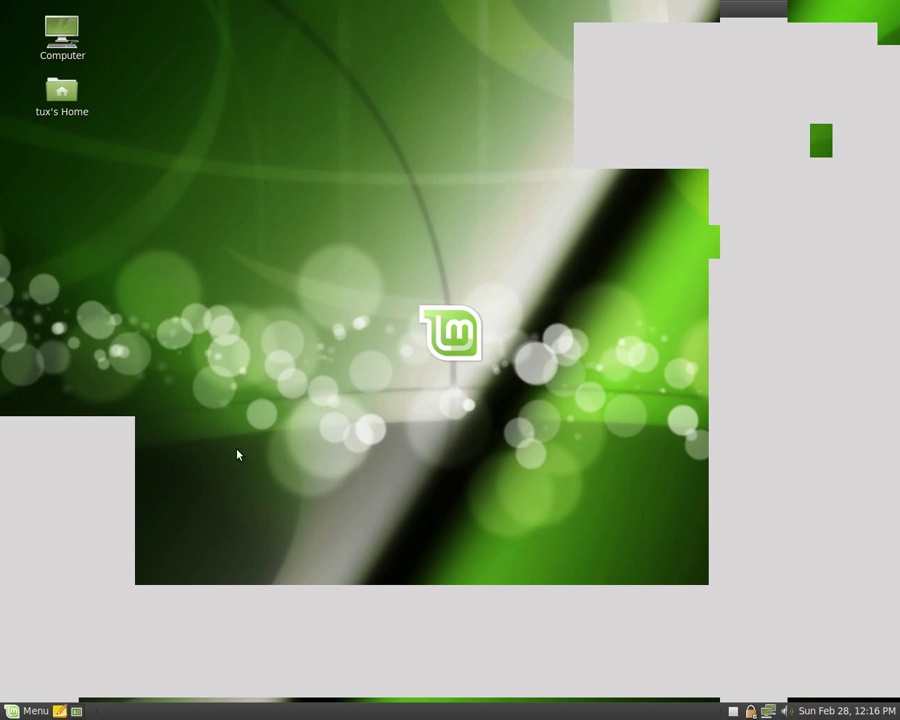
Step: Launch Software Manager with the administrator password and mark Opera for installation
{"action": "left_click", "coordinate": [27, 712]}
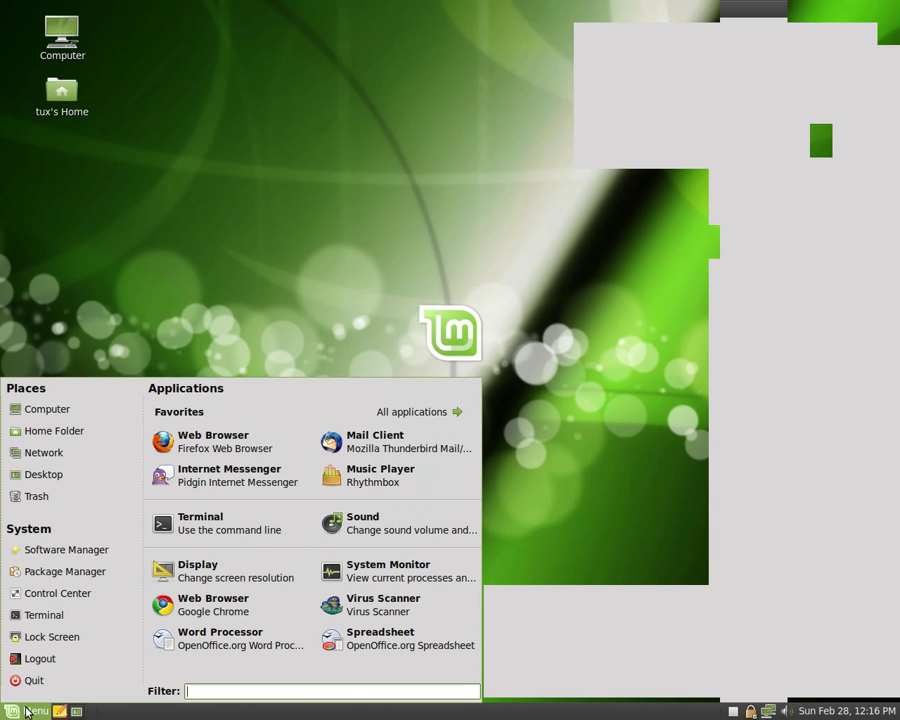
{"action": "left_click", "coordinate": [66, 551]}
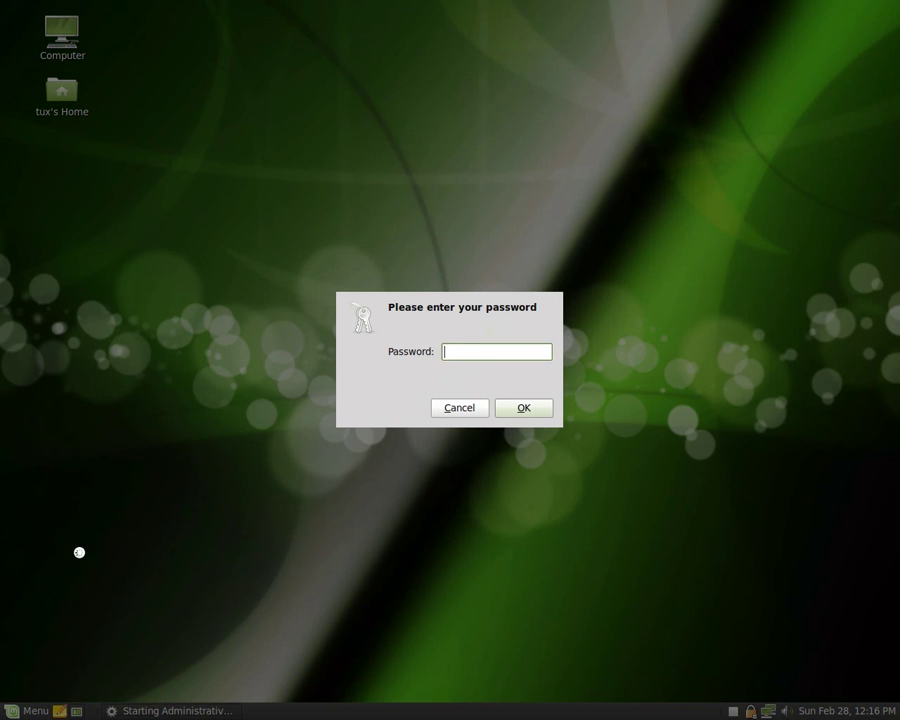
{"action": "type", "text": "******"}
{"action": "key", "text": "Return"}
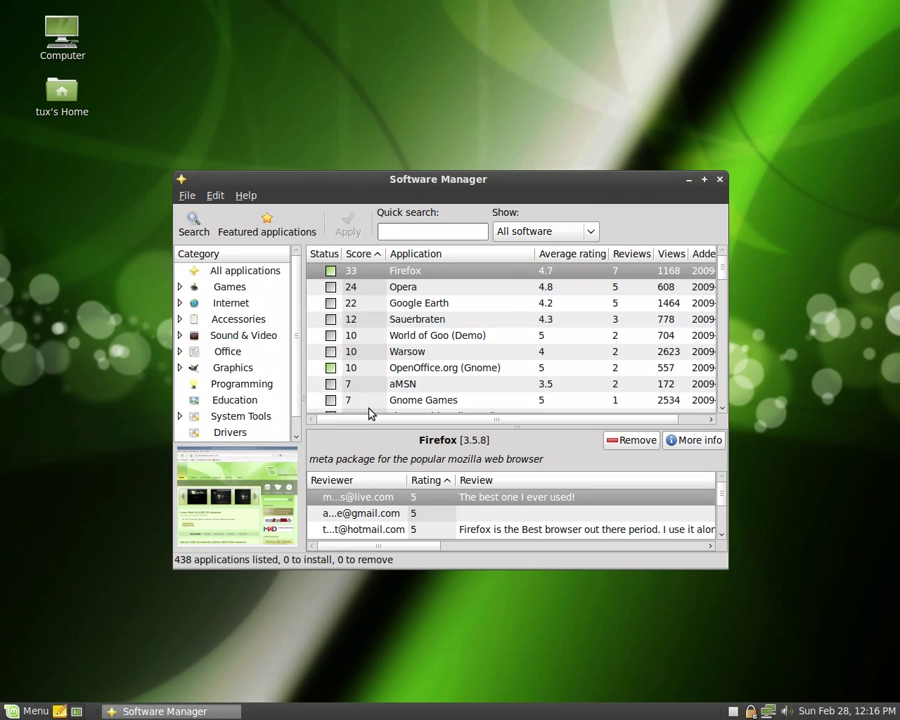
{"action": "left_click", "coordinate": [449, 288]}
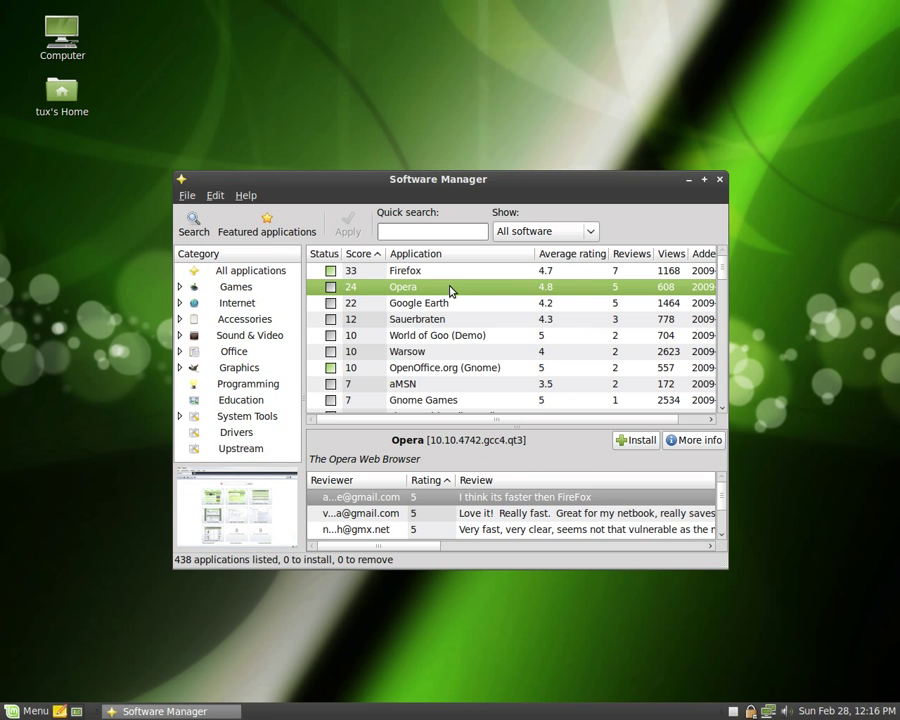
{"action": "left_click", "coordinate": [634, 446]}
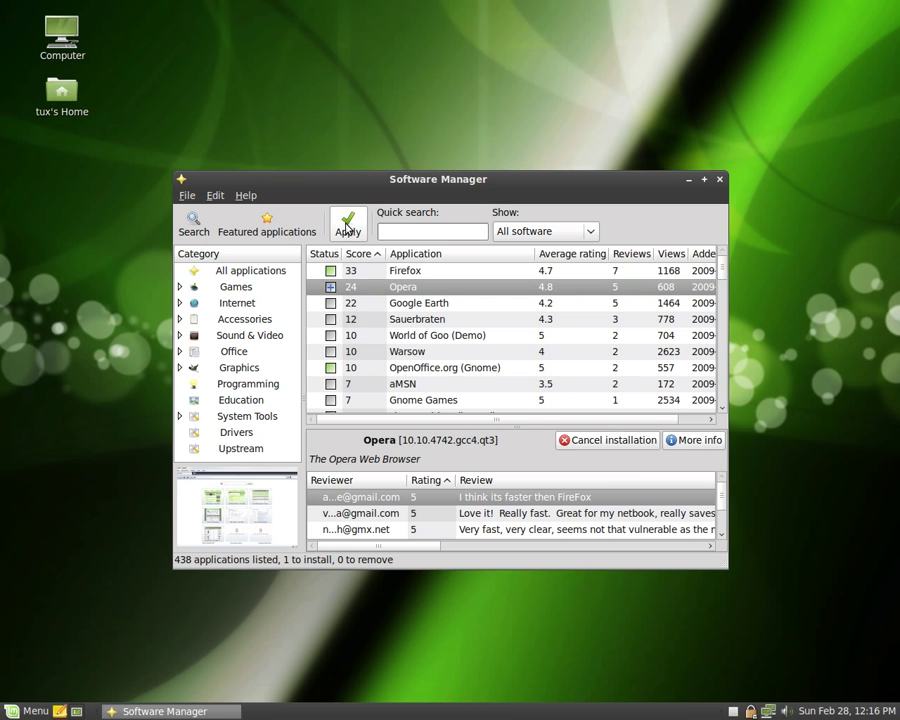
Step: Apply the pending Opera installation and wait for the changes-applied confirmation
{"action": "left_click", "coordinate": [347, 227]}
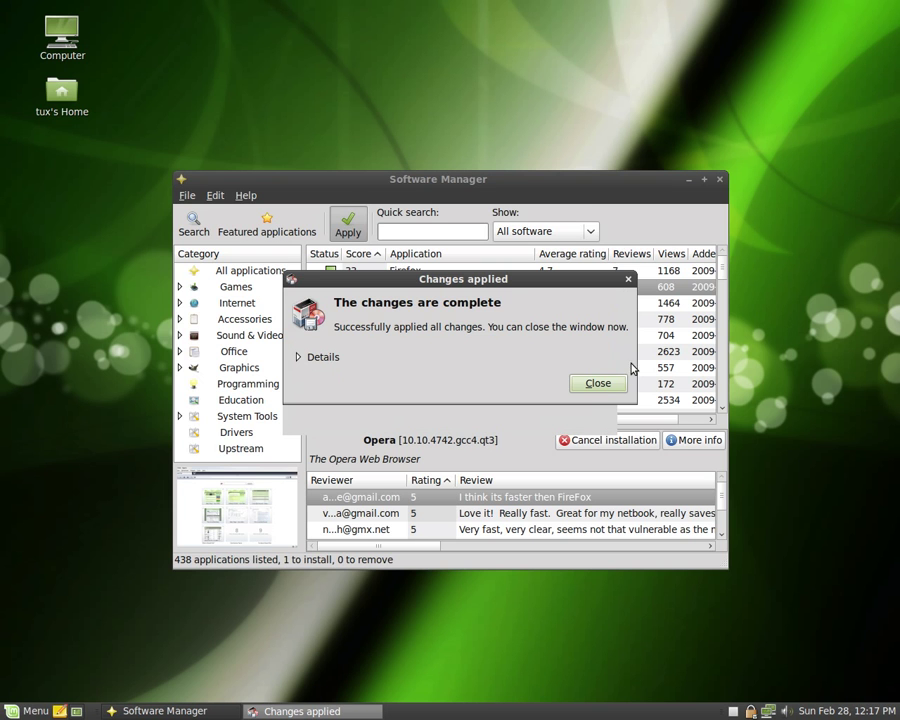
Step: Close Software Manager, then filter the Mint menu for 'opera' and launch the Opera browser
{"action": "left_click", "coordinate": [603, 386]}
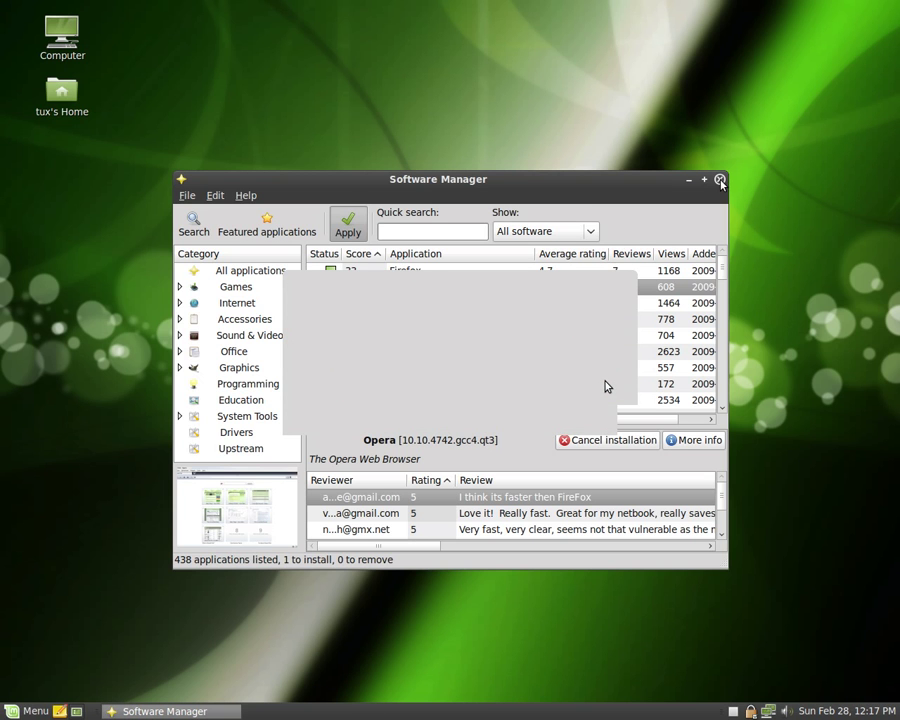
{"action": "left_click", "coordinate": [720, 179]}
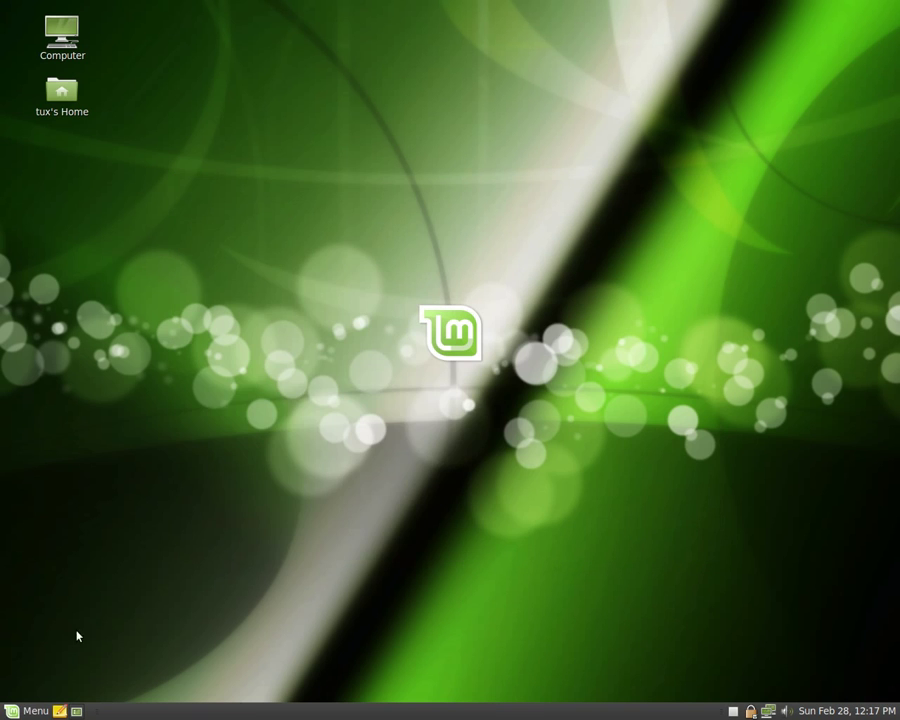
{"action": "left_click", "coordinate": [35, 710]}
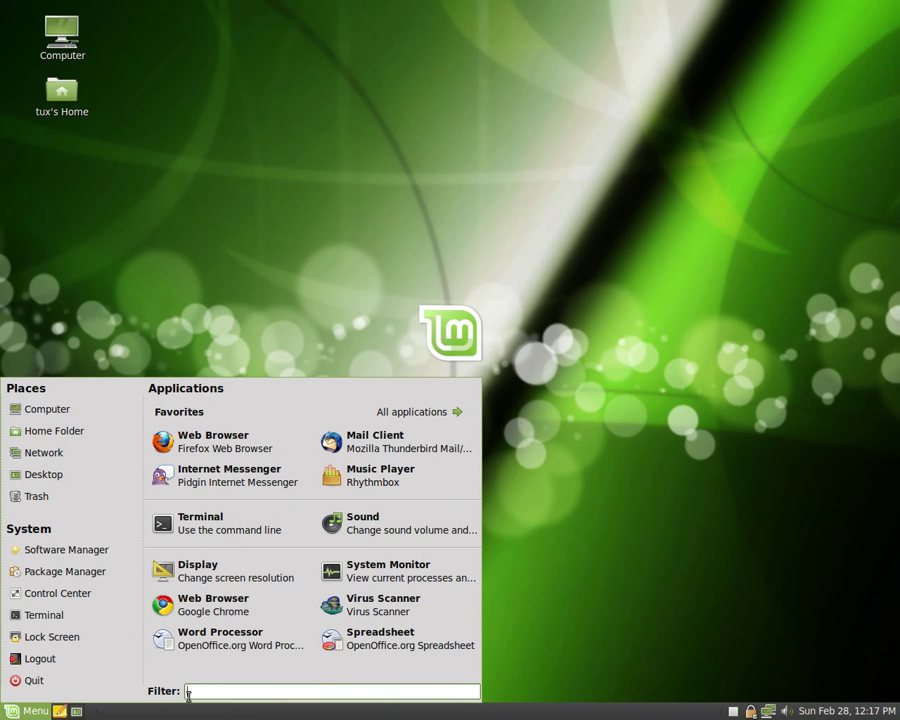
{"action": "type", "text": "opera"}
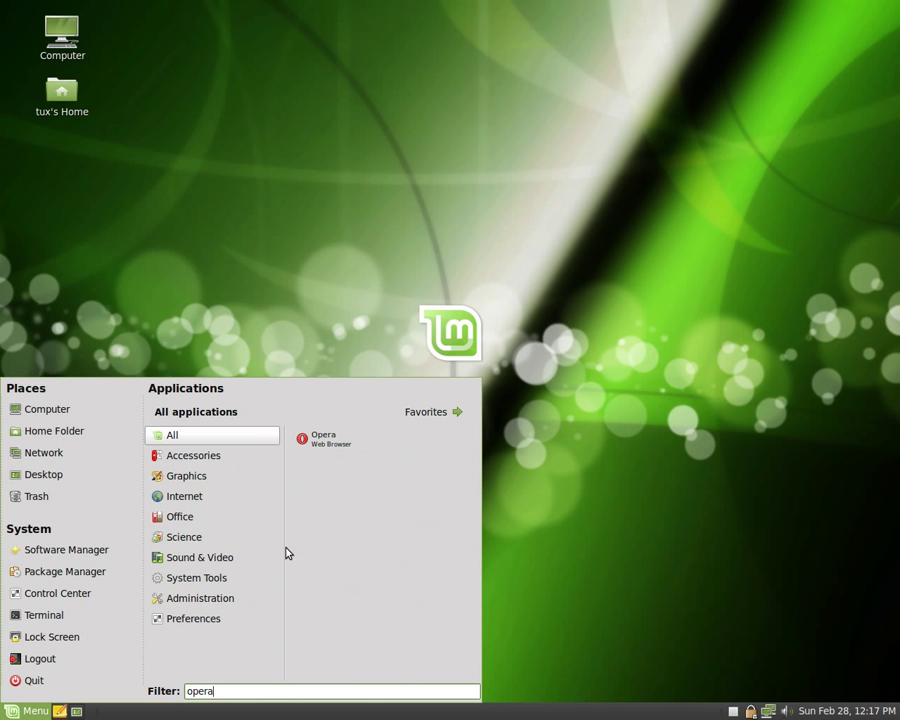
{"action": "left_click", "coordinate": [347, 445]}
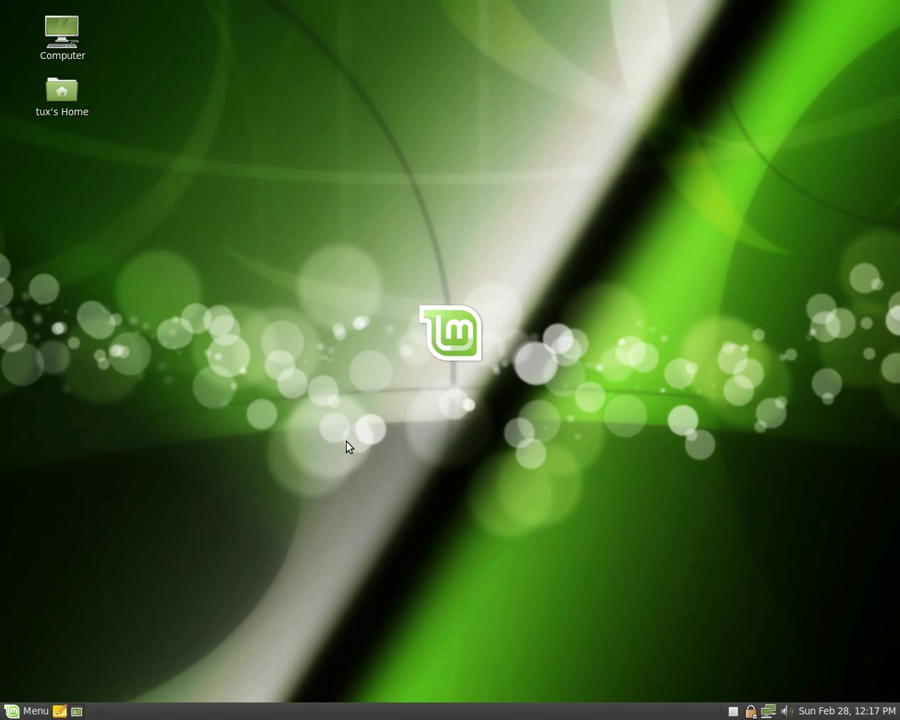